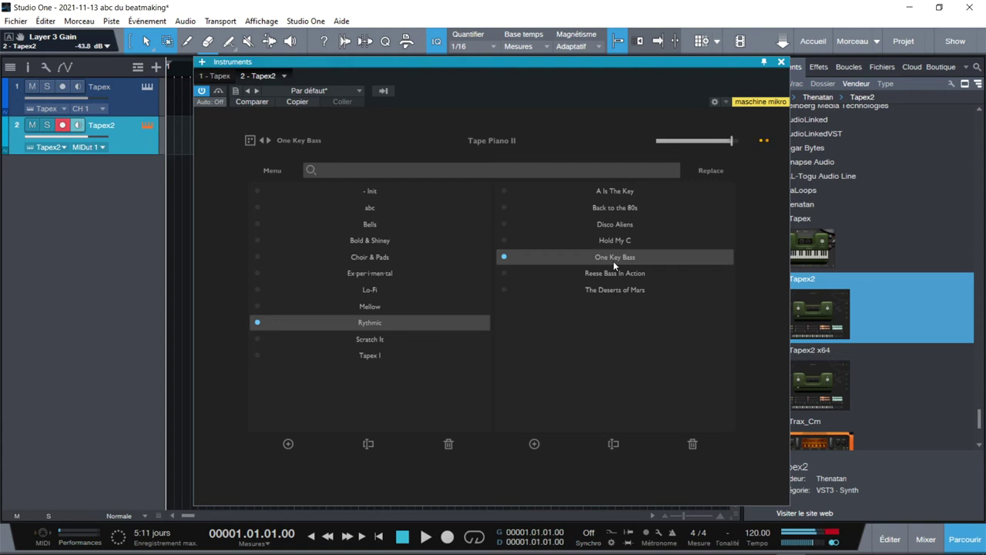
# Audition the Scratch It presets Falling BEES, Happy Ending, Tape Stop, Police Man and Let It Go Man, followed by ABC PIANO2 from the abc bank.
pyautogui.click(373, 338)
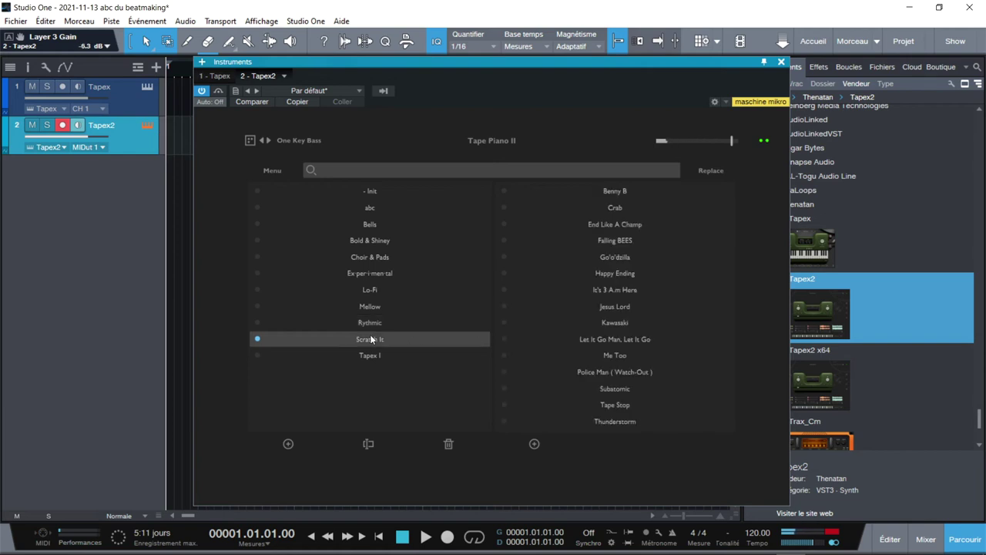
pyautogui.click(619, 240)
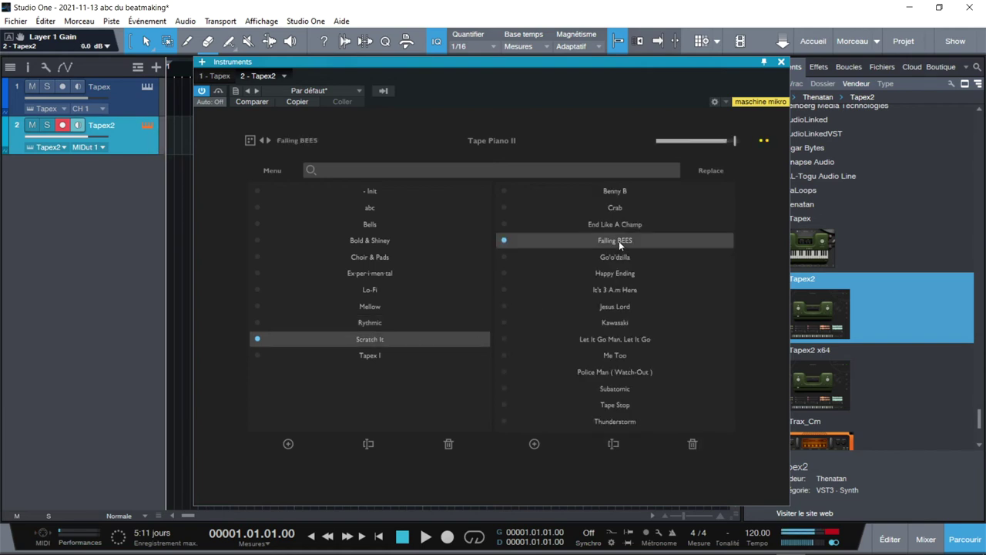
pyautogui.click(615, 274)
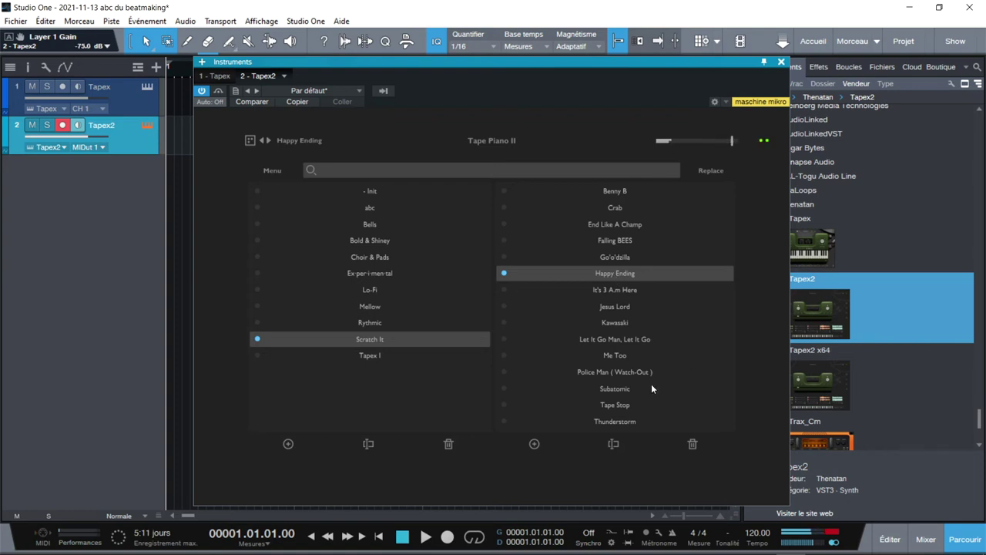
pyautogui.click(621, 405)
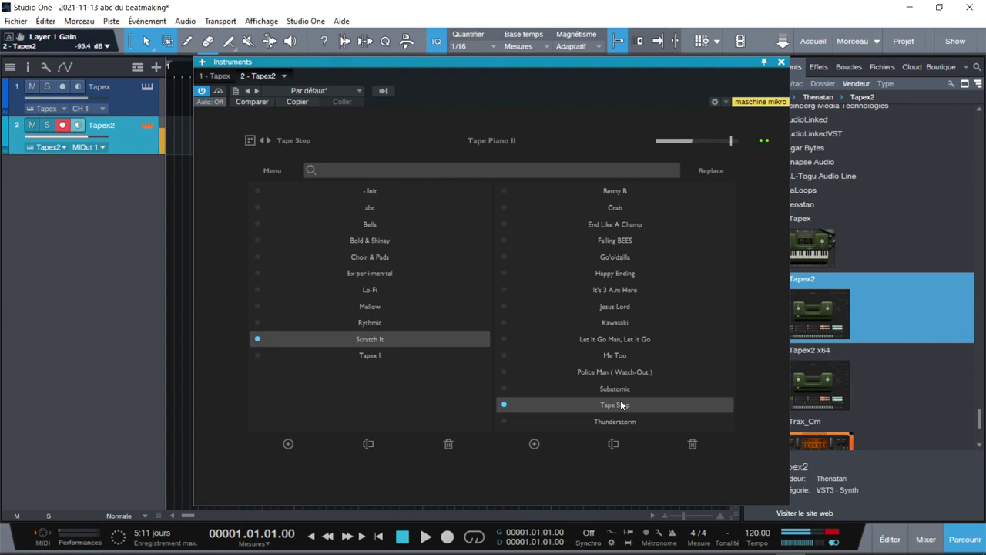
pyautogui.click(637, 370)
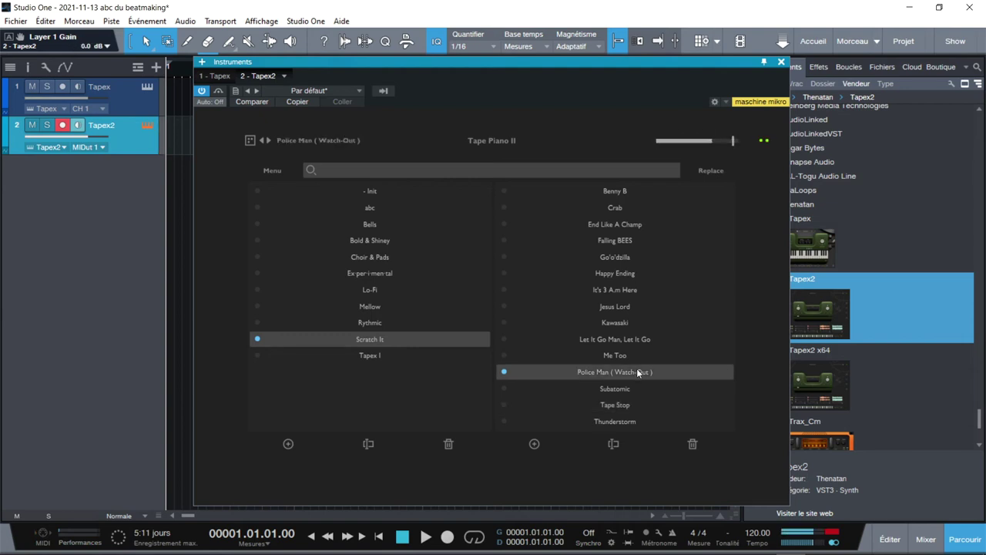
pyautogui.click(607, 340)
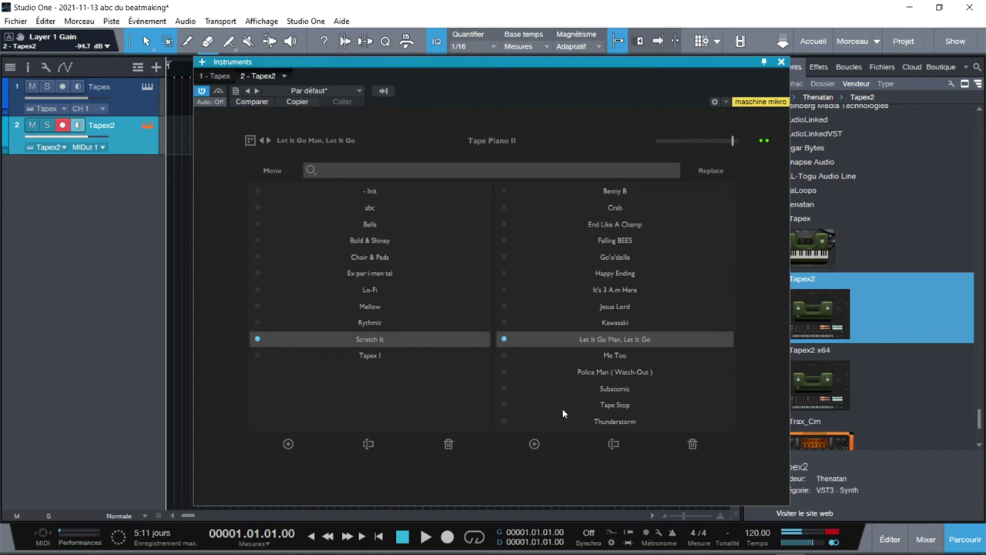
pyautogui.click(365, 208)
pyautogui.click(623, 207)
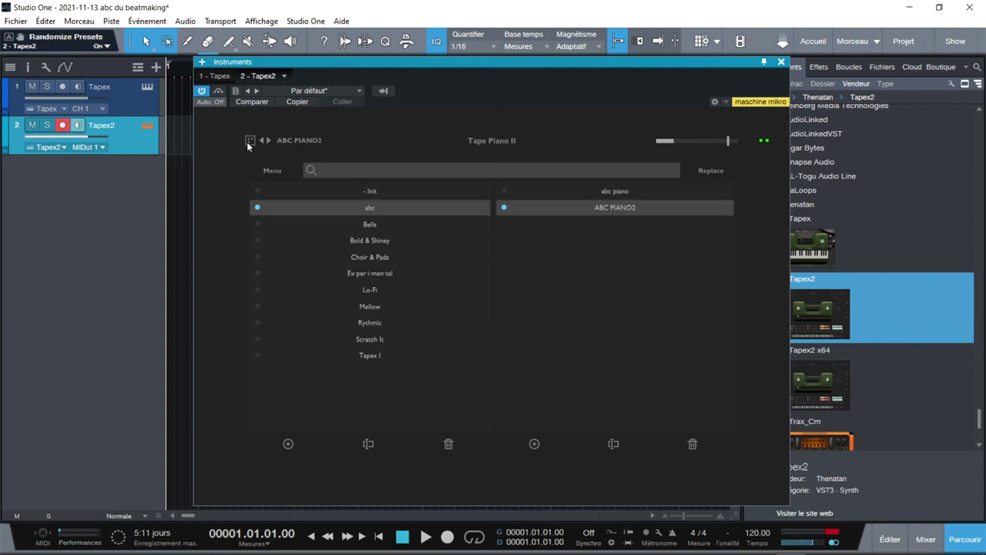
# Switch to the Robot Xylophone preset, return to the instrument's main view and slightly lower the output volume.
pyautogui.click(289, 140)
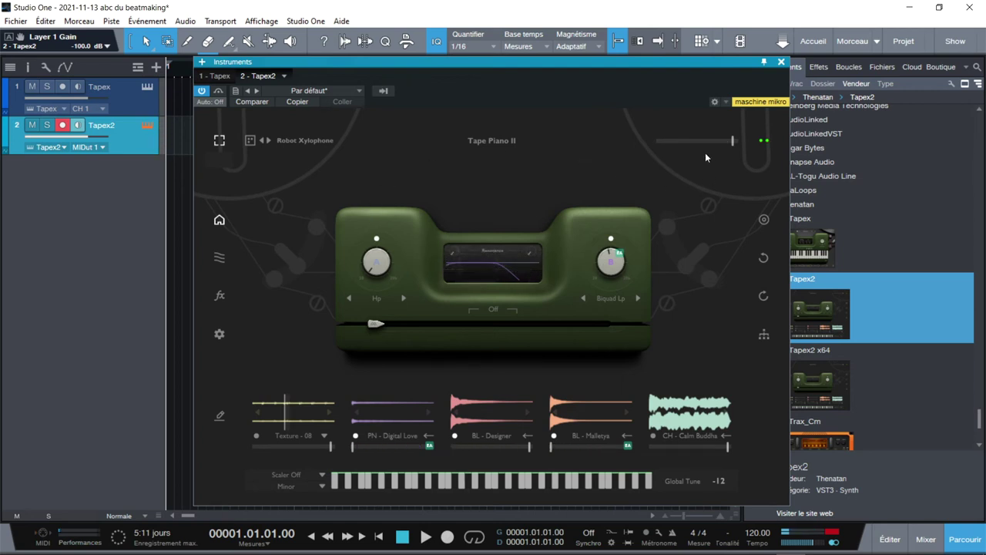
pyautogui.moveTo(734, 145); pyautogui.dragTo(720, 150)
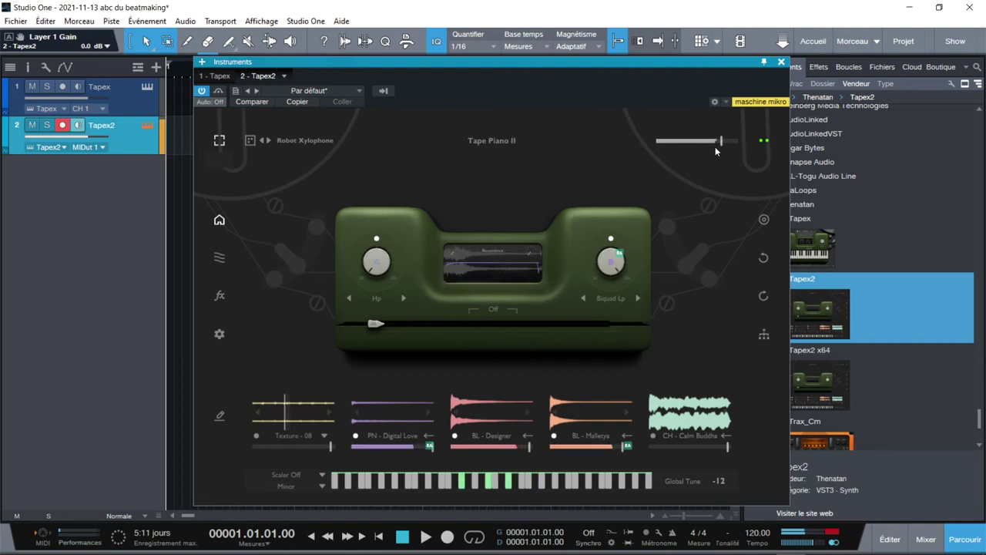
# Audition Made In Florida from the Choir & Pads bank, load the Short Vox preset and return to the instrument's main view.
pyautogui.click(308, 141)
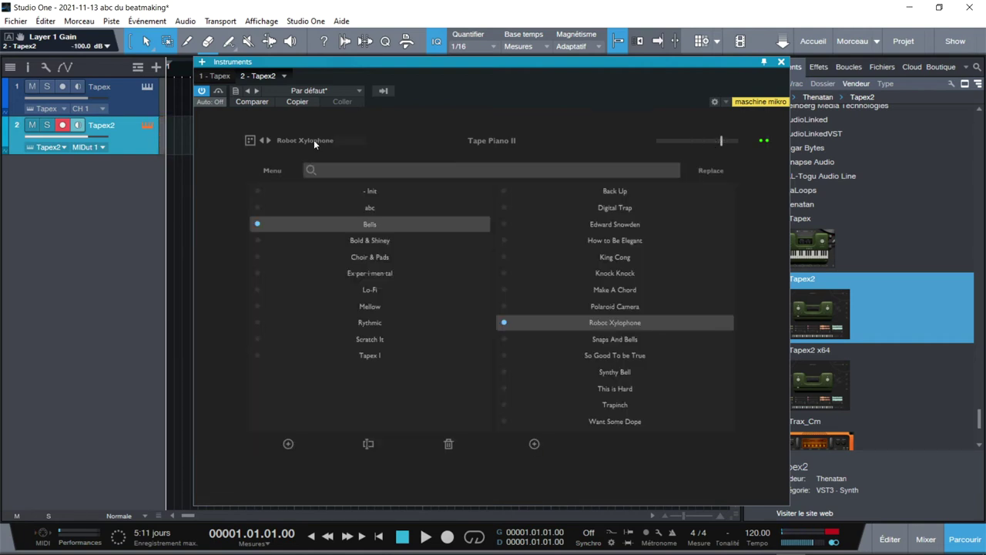
pyautogui.click(365, 257)
pyautogui.click(605, 257)
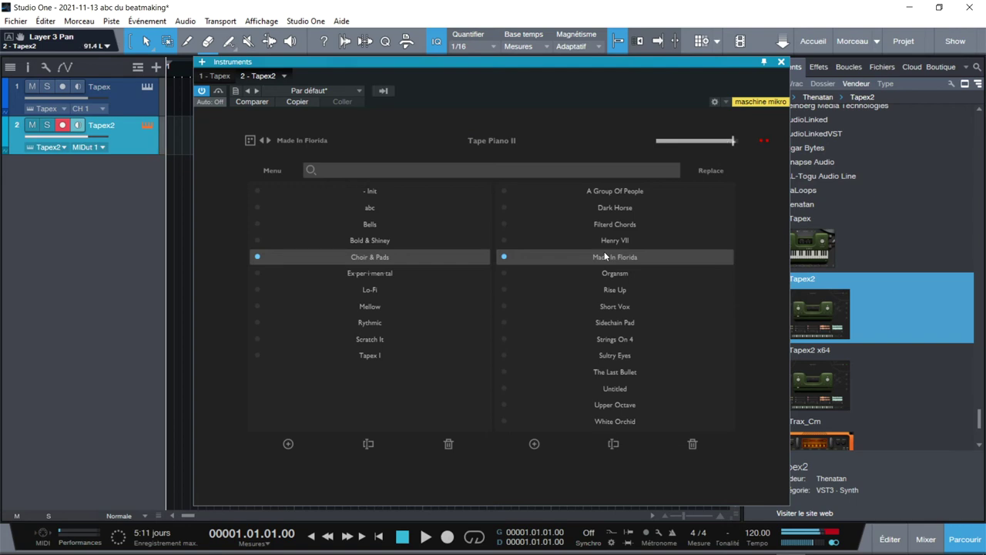
pyautogui.click(616, 307)
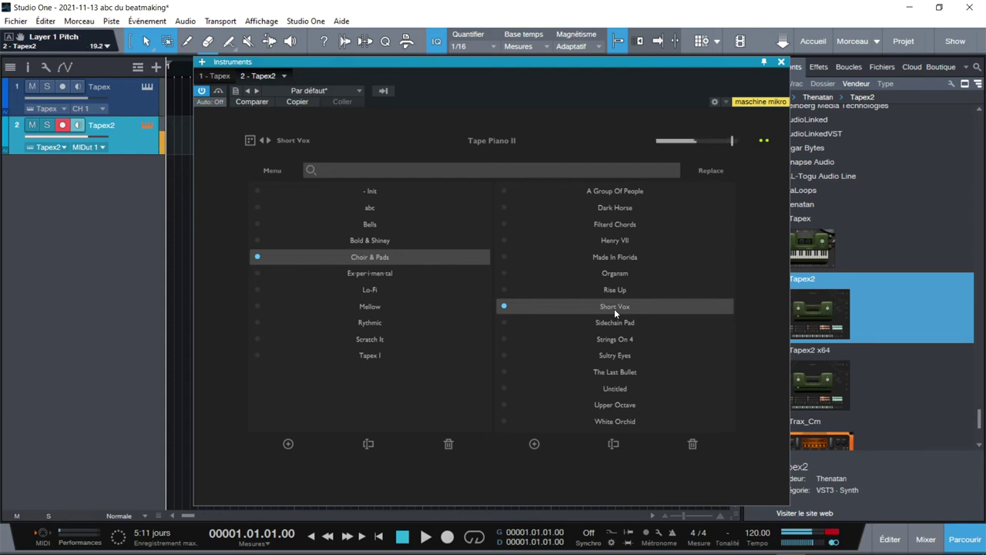
pyautogui.click(290, 141)
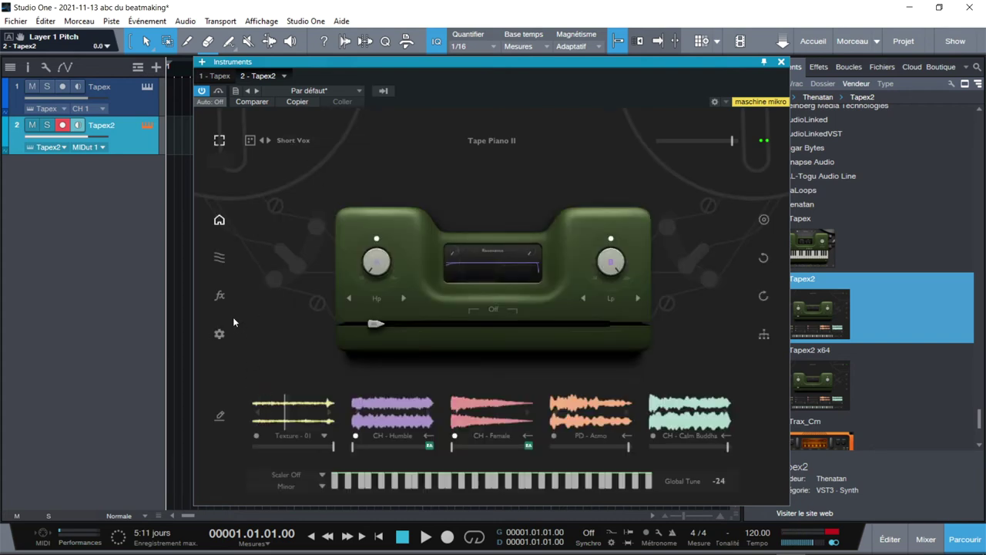
# Raise the decay and sustain of both Env A and Env B, and enable the Stepper modulator.
pyautogui.click(220, 258)
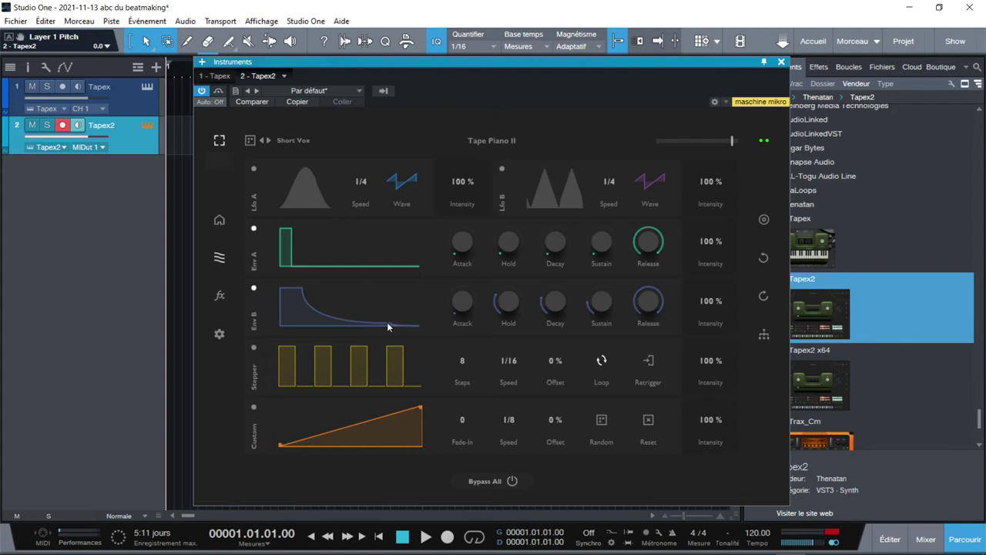
pyautogui.moveTo(560, 243); pyautogui.dragTo(570, 187)
pyautogui.moveTo(607, 236); pyautogui.dragTo(620, 179)
pyautogui.moveTo(554, 301); pyautogui.dragTo(606, 260)
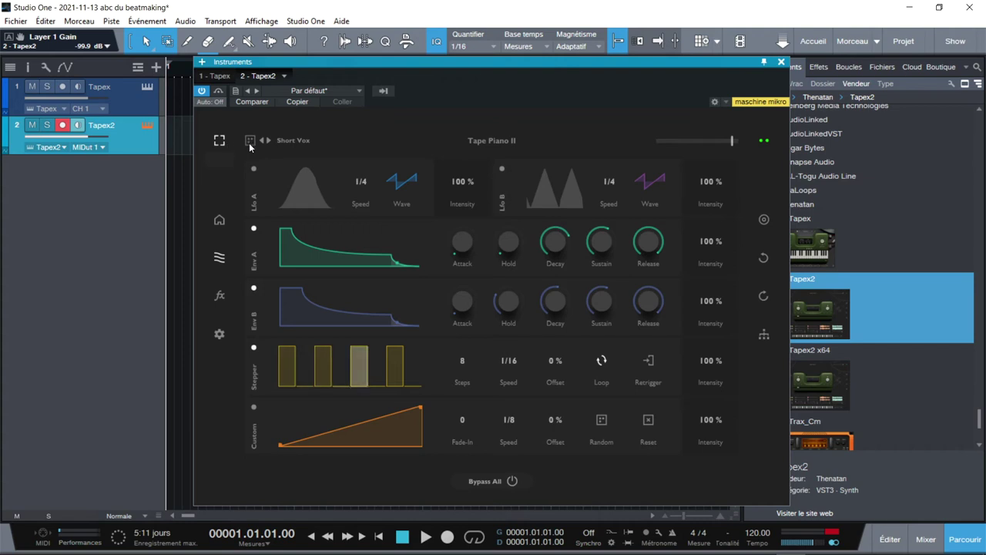
# Turn on the PD - Atmo layer and assign its volume to the Stepper modulator.
pyautogui.click(219, 220)
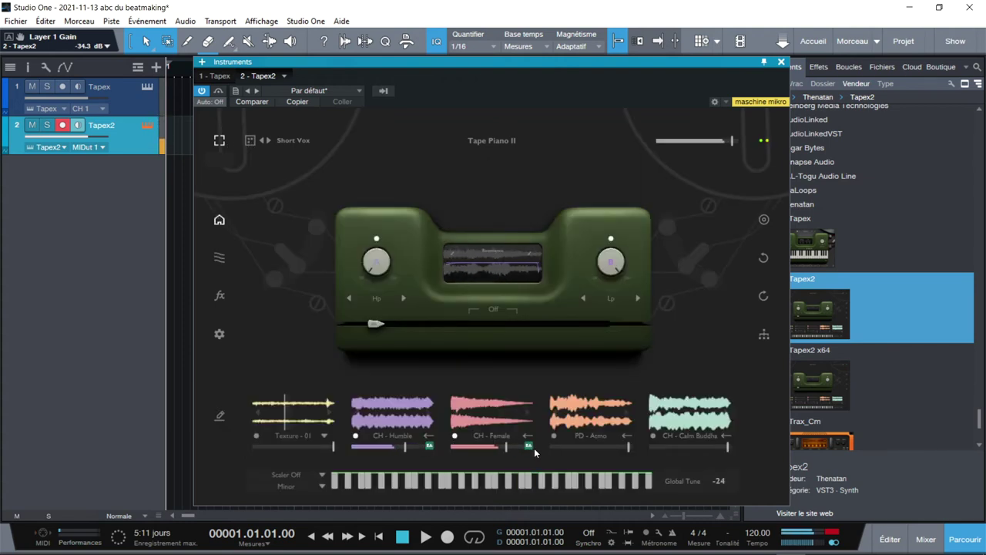
pyautogui.click(555, 435)
pyautogui.rightClick(628, 451)
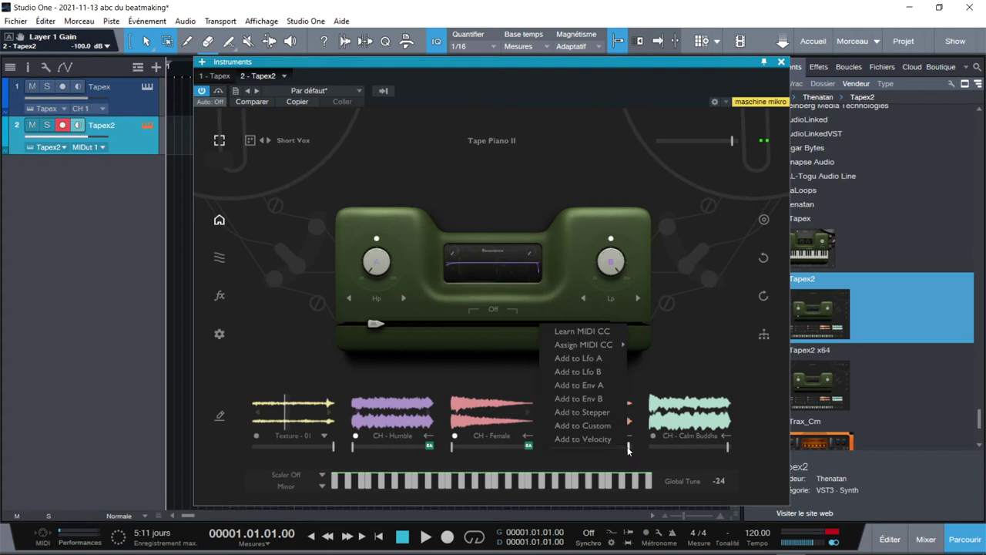
pyautogui.click(607, 418)
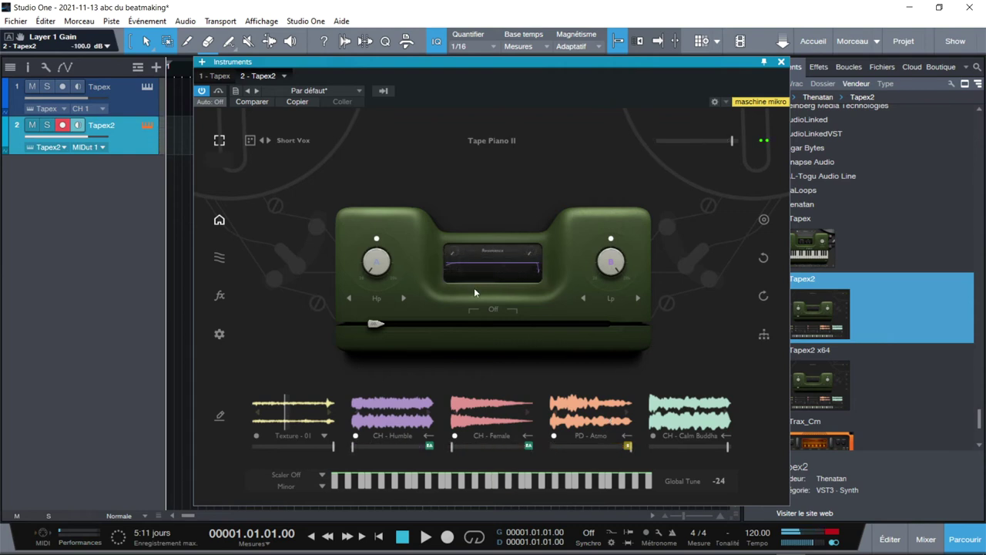
# Raise the high-pass filter cutoff to thin out the low end and set Global Tune to -12.
pyautogui.moveTo(380, 273); pyautogui.dragTo(374, 193)
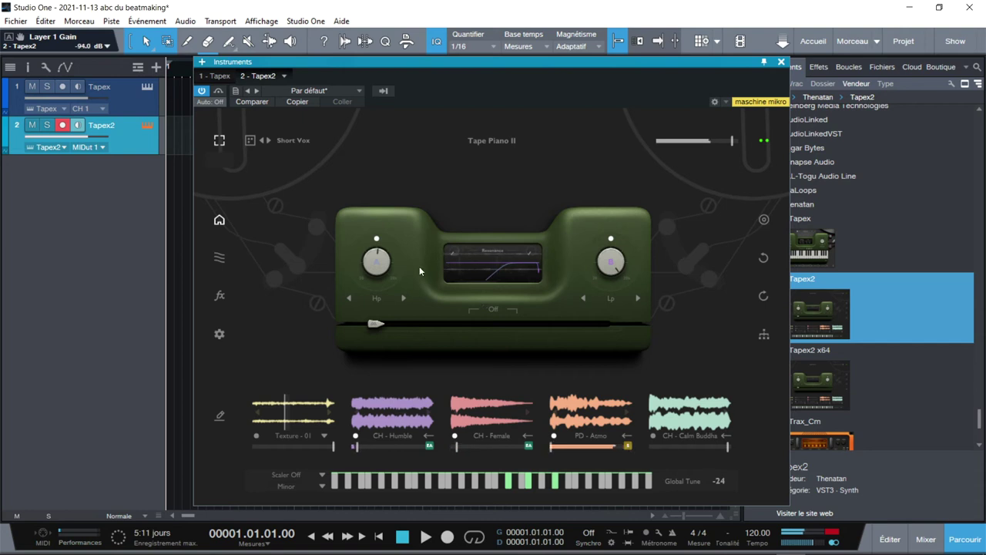
pyautogui.moveTo(384, 277); pyautogui.dragTo(380, 282)
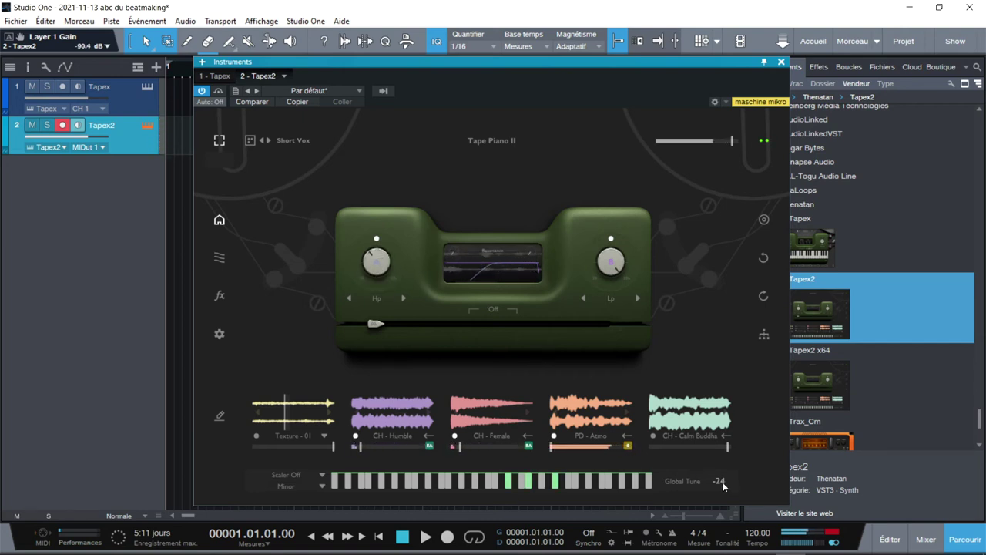
pyautogui.moveTo(722, 485); pyautogui.dragTo(721, 447)
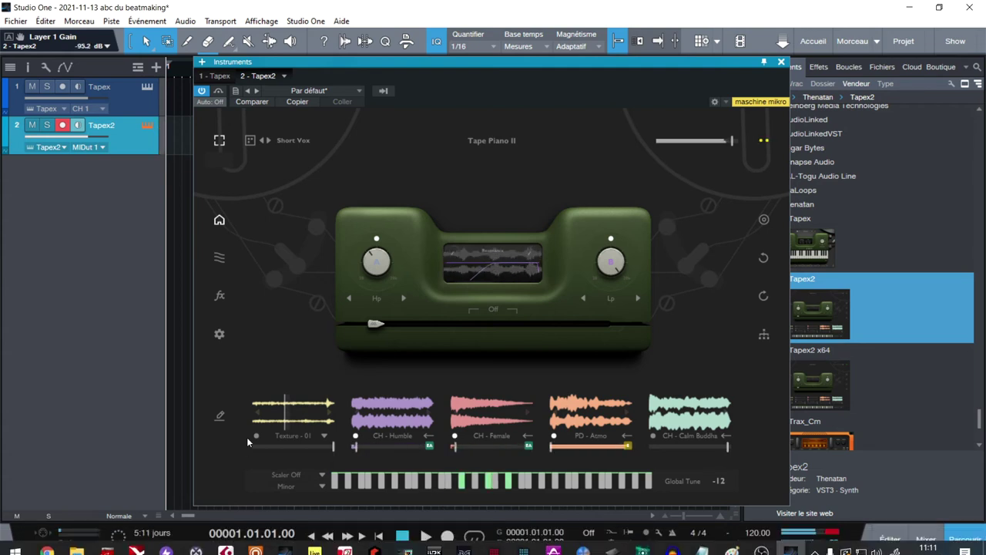
# Turn on the texture layer and choose Texture - 14 for it.
pyautogui.click(323, 436)
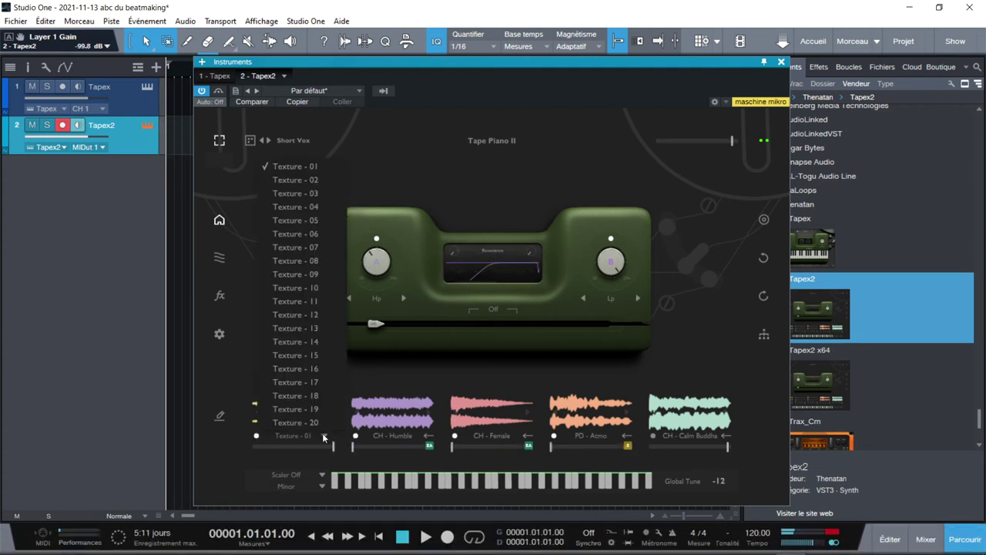
pyautogui.click(285, 341)
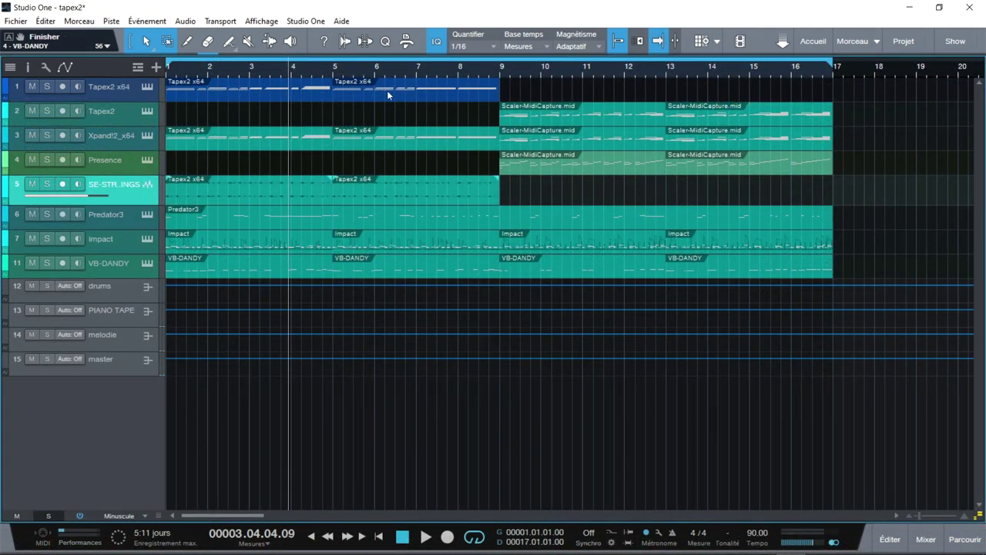
# Review the tapex2 song's instruments one by one: Tapex2 x64, Tapex2, Impact, VB-DANDY, Presence, Predator3 and Xpand!2_x64.
pyautogui.click(147, 87)
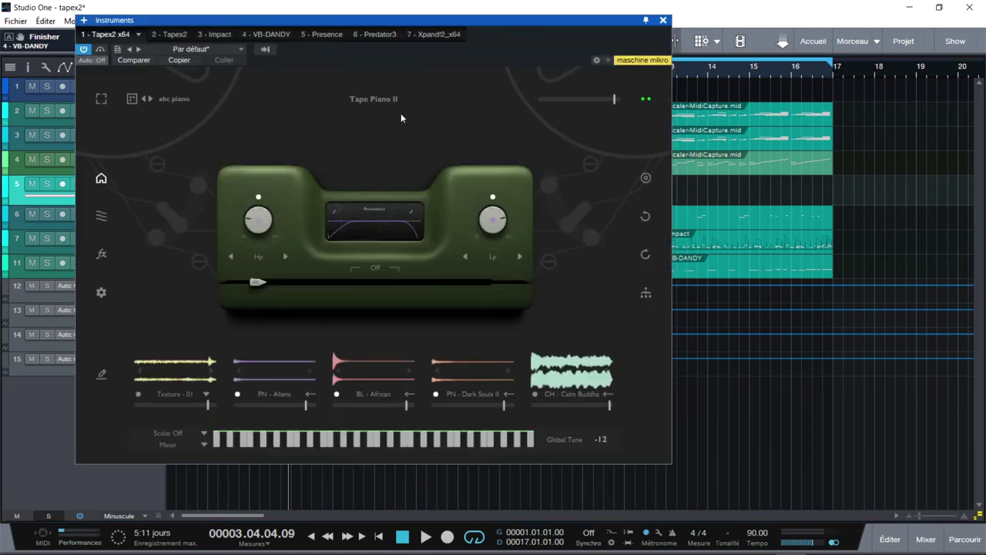
pyautogui.click(169, 34)
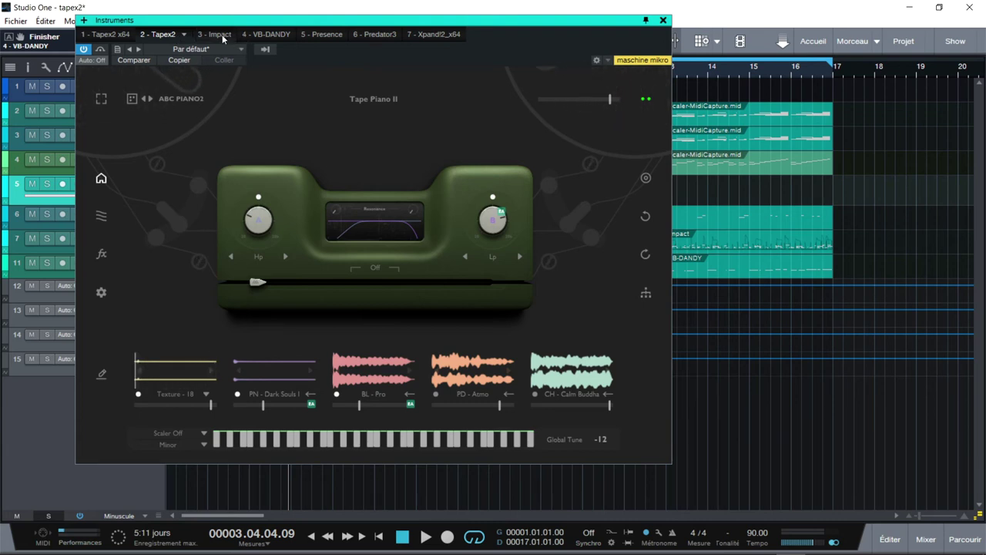
pyautogui.click(224, 35)
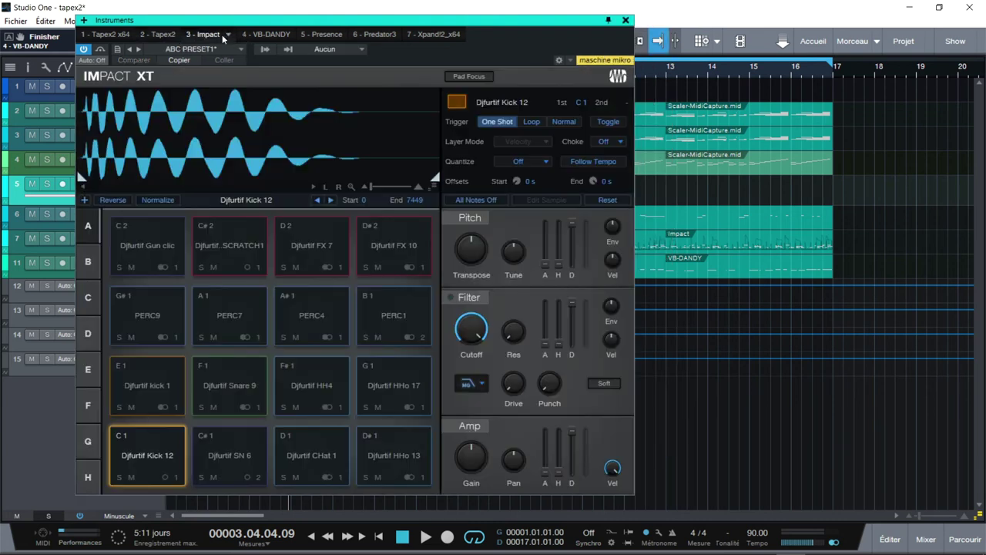
pyautogui.click(272, 32)
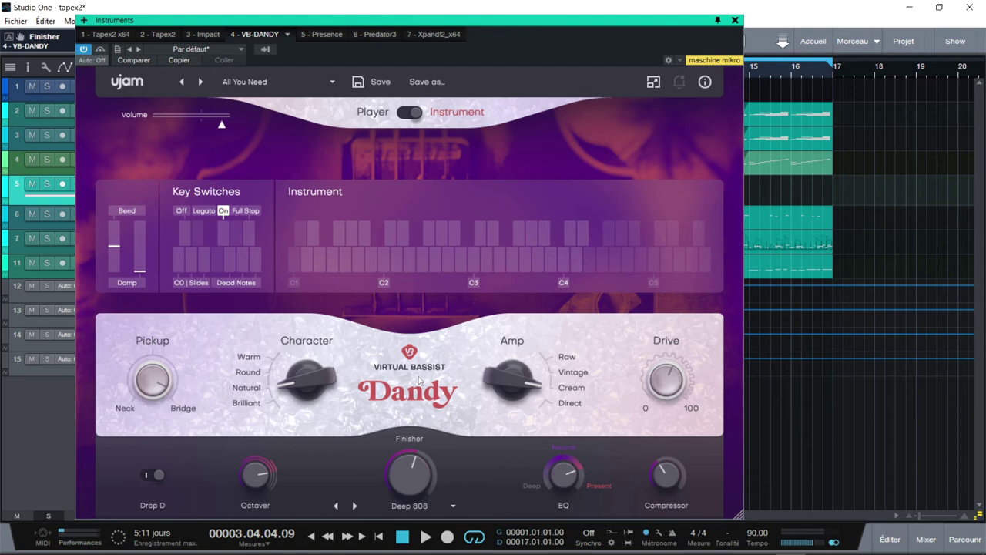
pyautogui.click(322, 34)
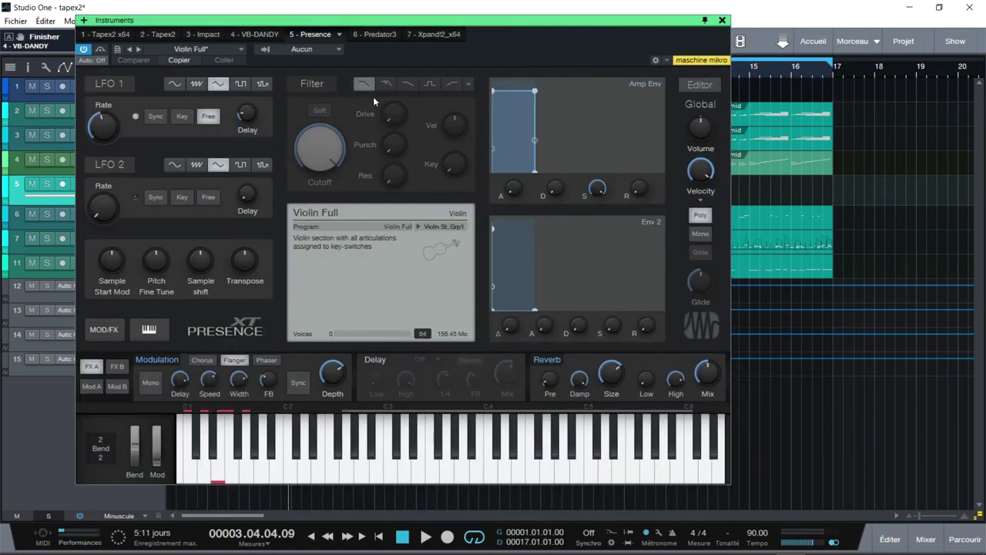
pyautogui.click(384, 34)
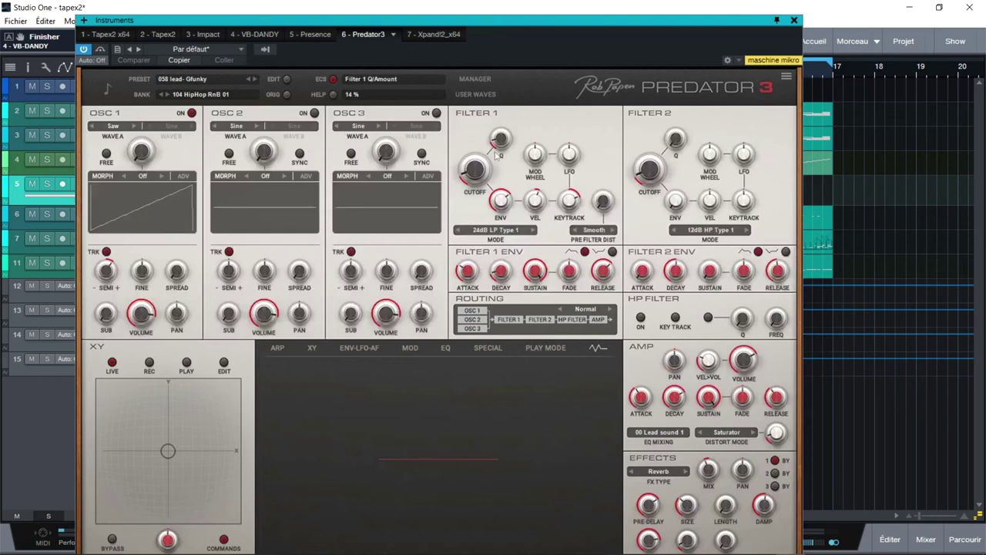
pyautogui.moveTo(561, 20); pyautogui.dragTo(563, 5)
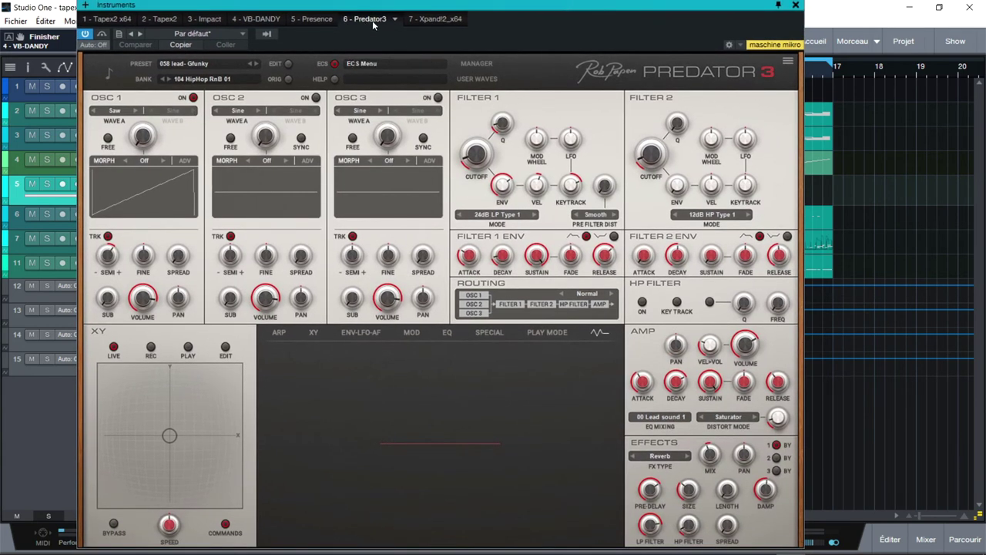
pyautogui.click(437, 20)
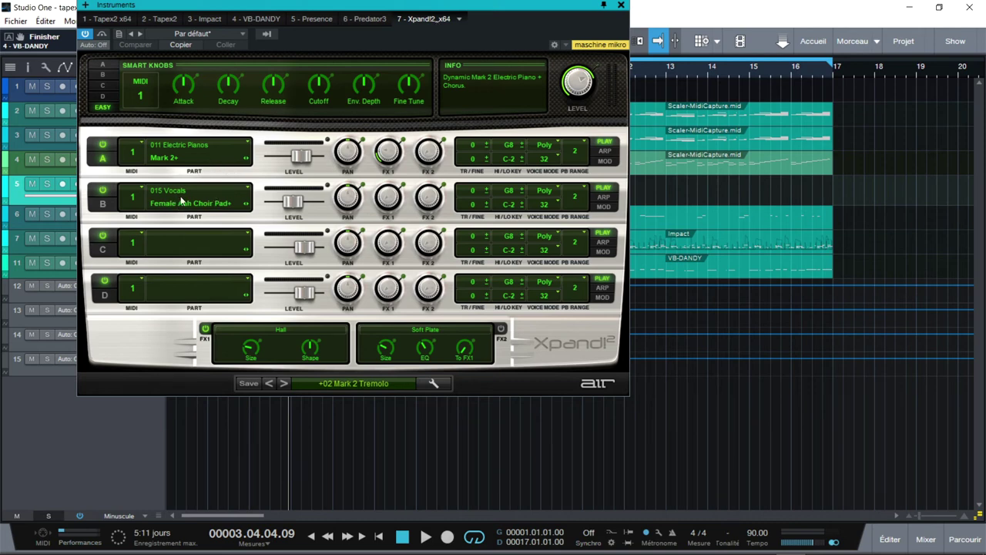
pyautogui.click(622, 7)
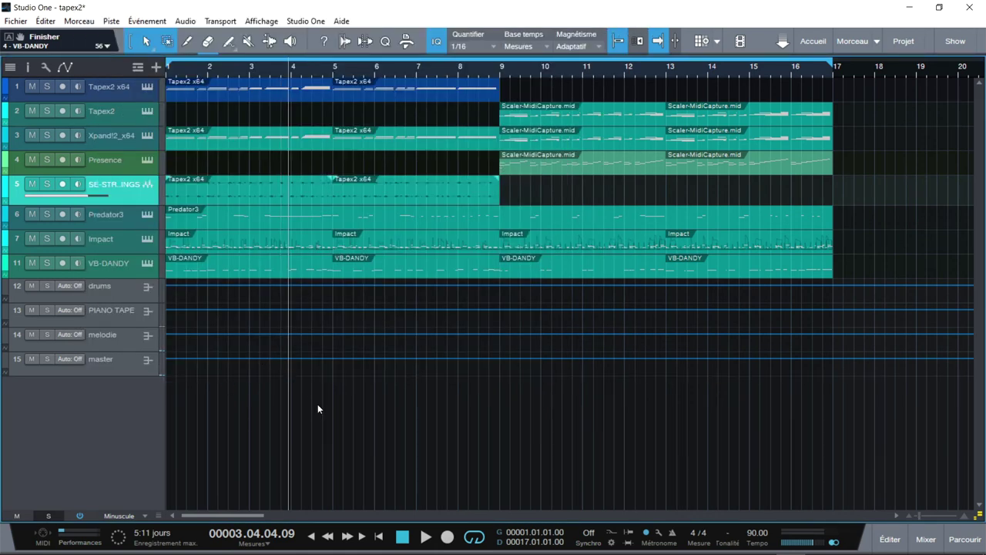
# Play the tapex2 song from bar 1 and show the mixing console during playback.
pyautogui.press('Home')
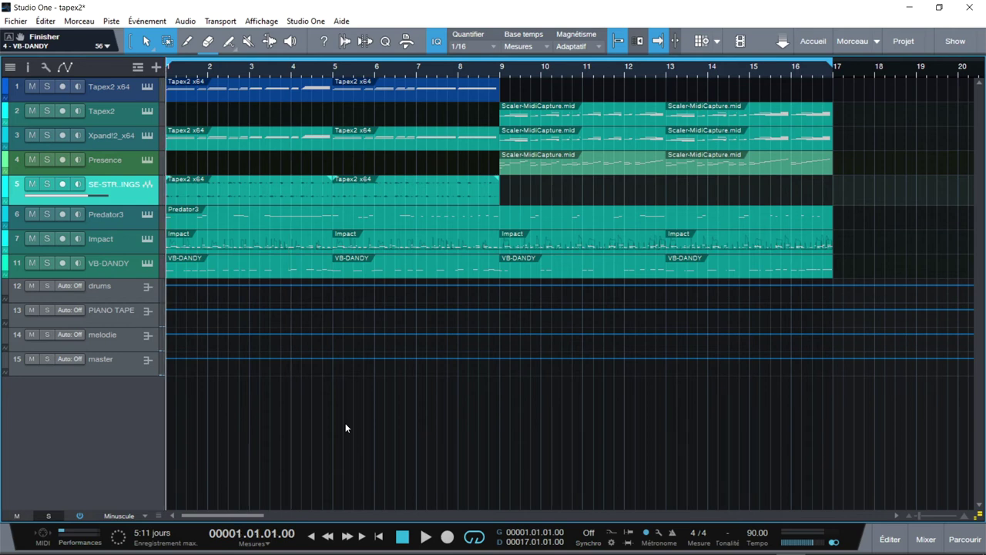
pyautogui.press('space')
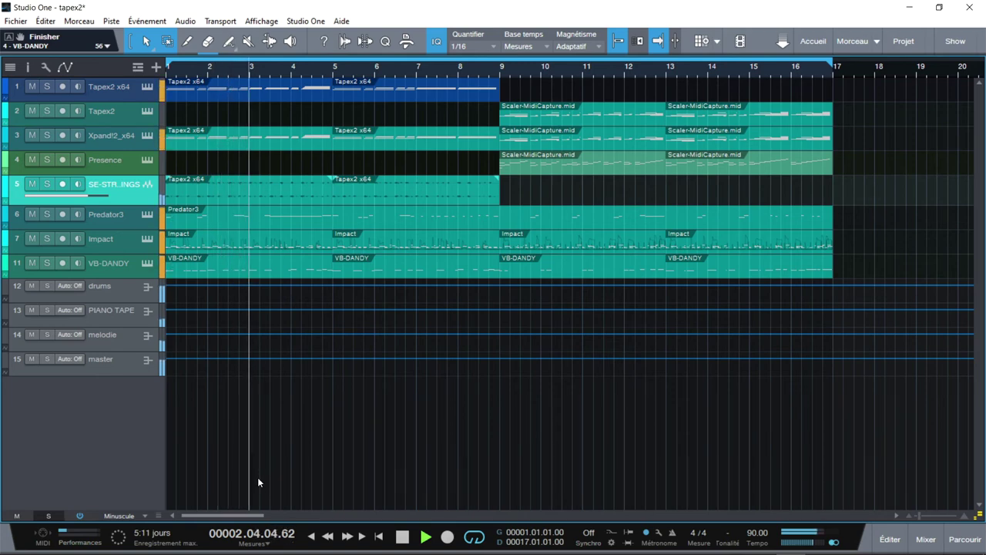
pyautogui.press('F3')
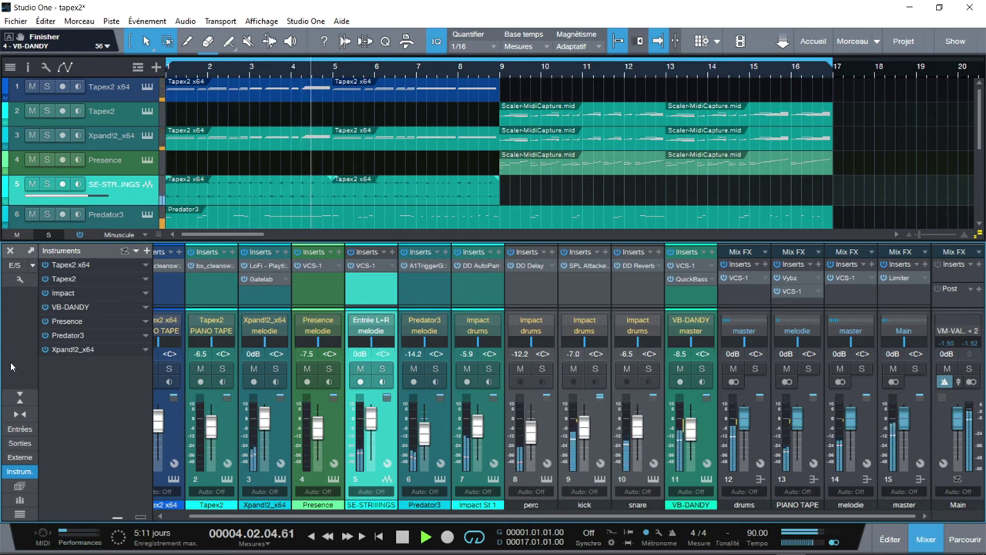
# Hide the instrument list and solo the PIANO TAPE bus during playback.
pyautogui.click(19, 471)
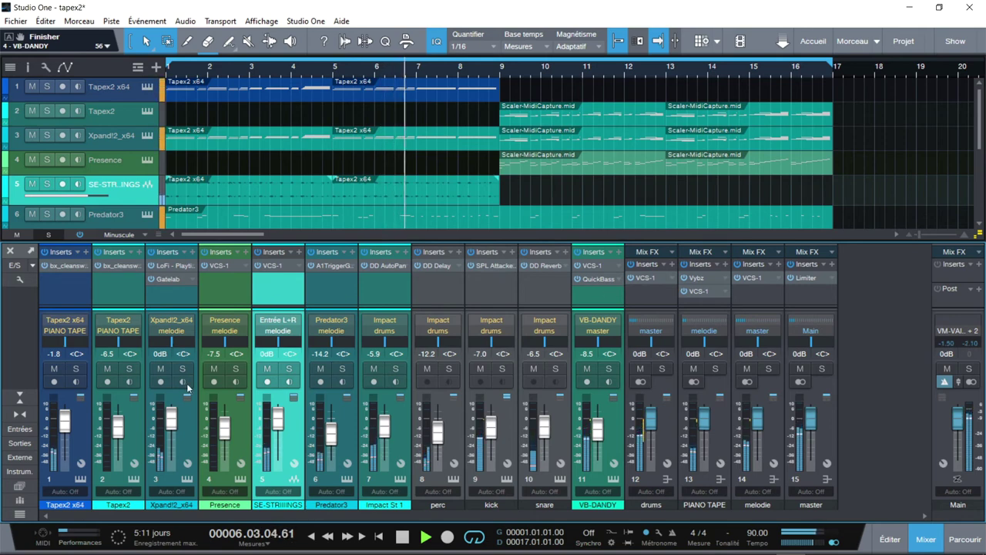
pyautogui.click(717, 369)
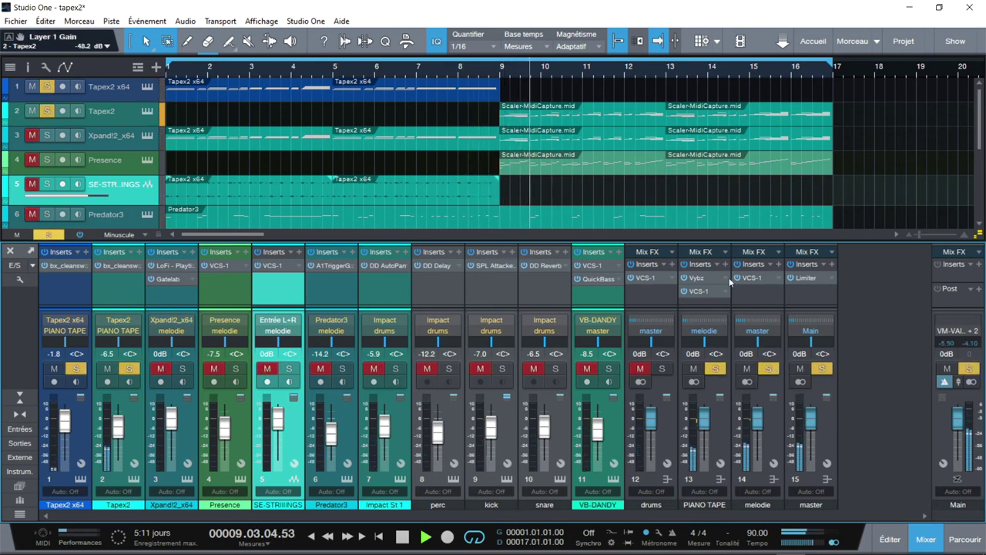
pyautogui.press('space')
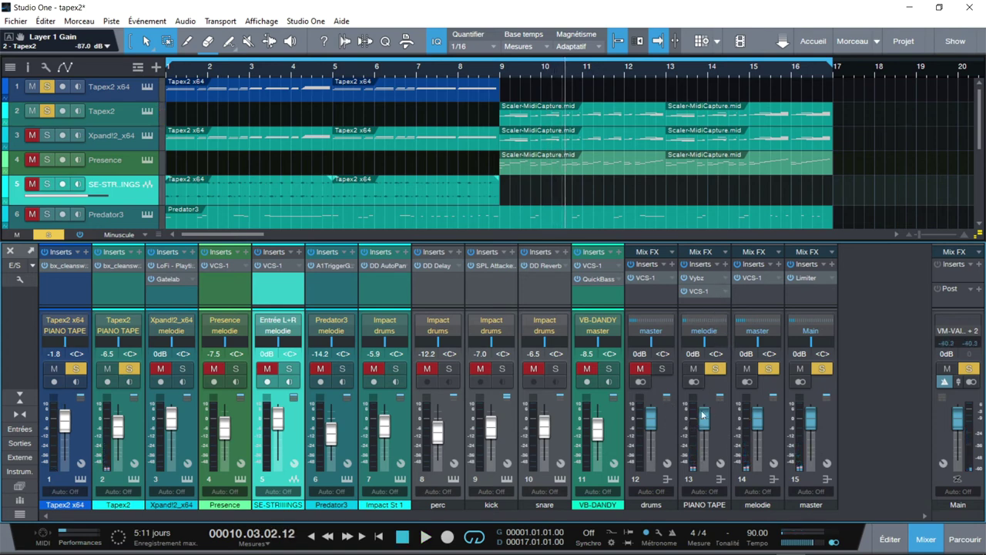
# Play the soloed Tapex2 parts from bar 1 and from bar 9 to hear each one separately.
pyautogui.press(',')
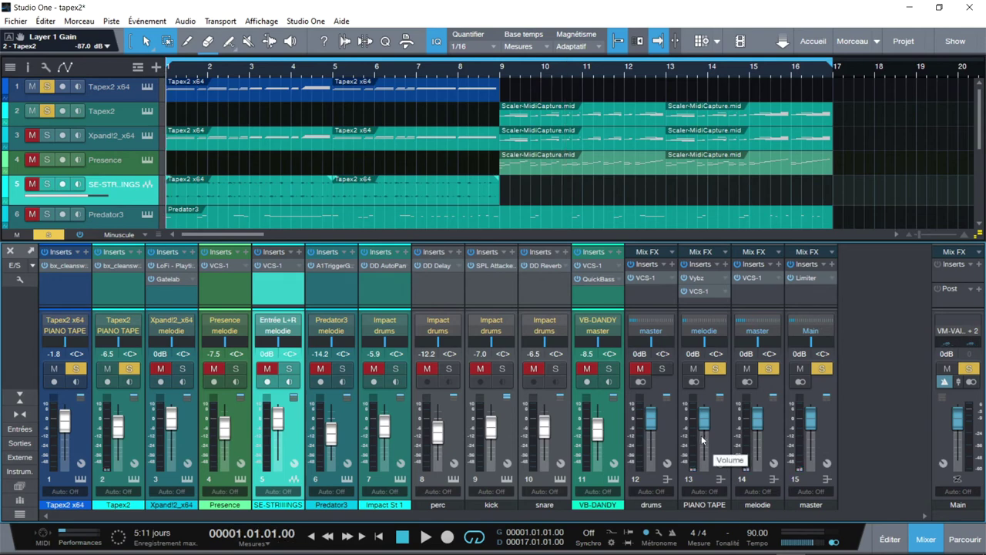
pyautogui.press('space')
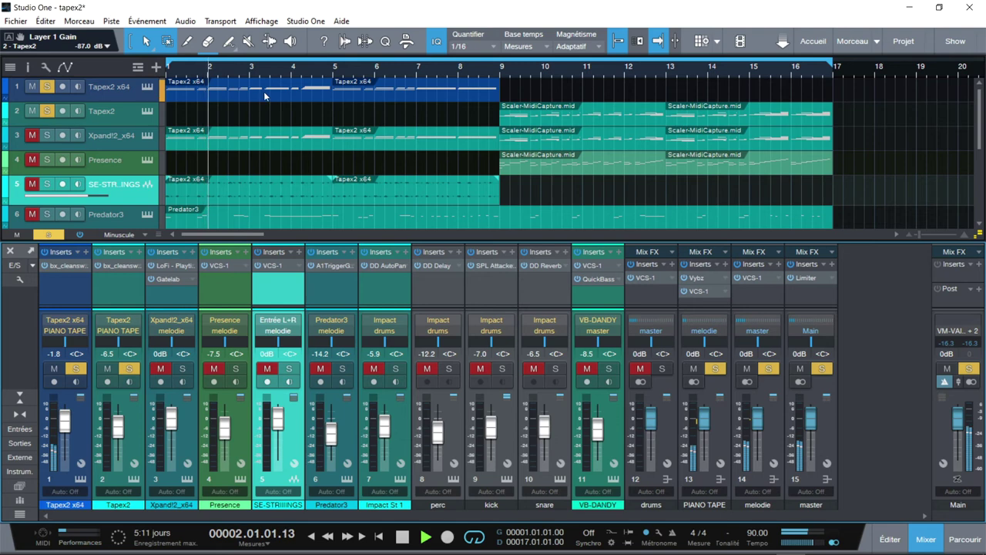
pyautogui.press('space')
pyautogui.click(502, 73)
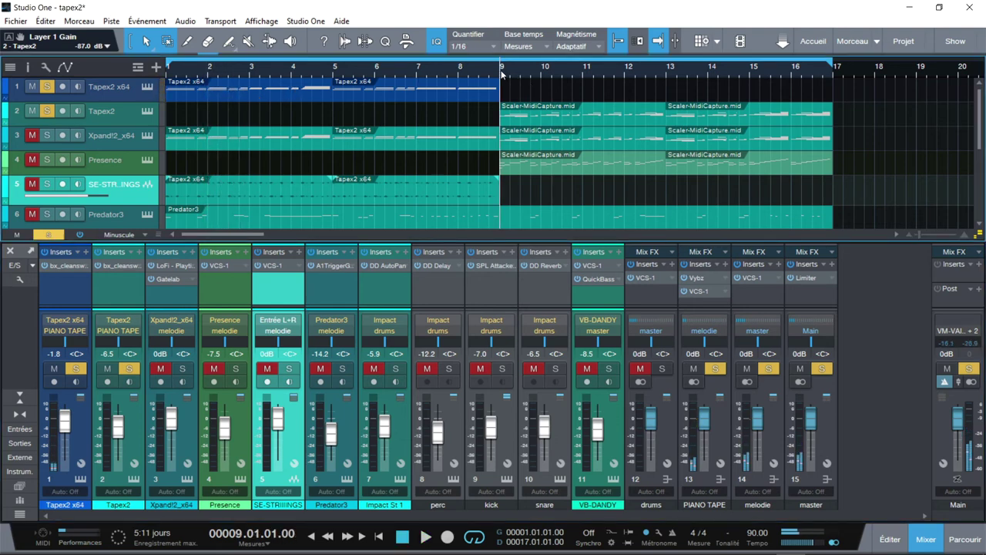
pyautogui.press('space')
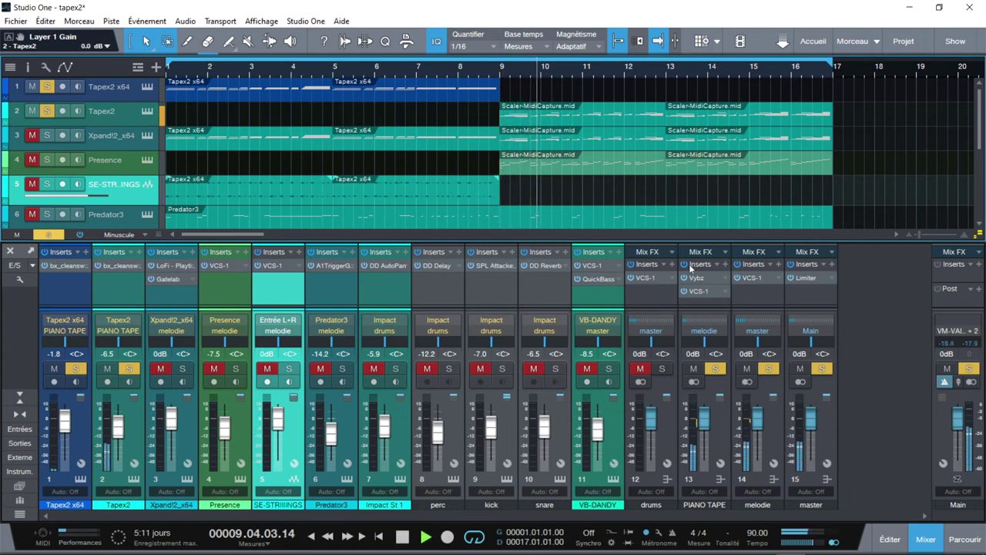
pyautogui.press('space')
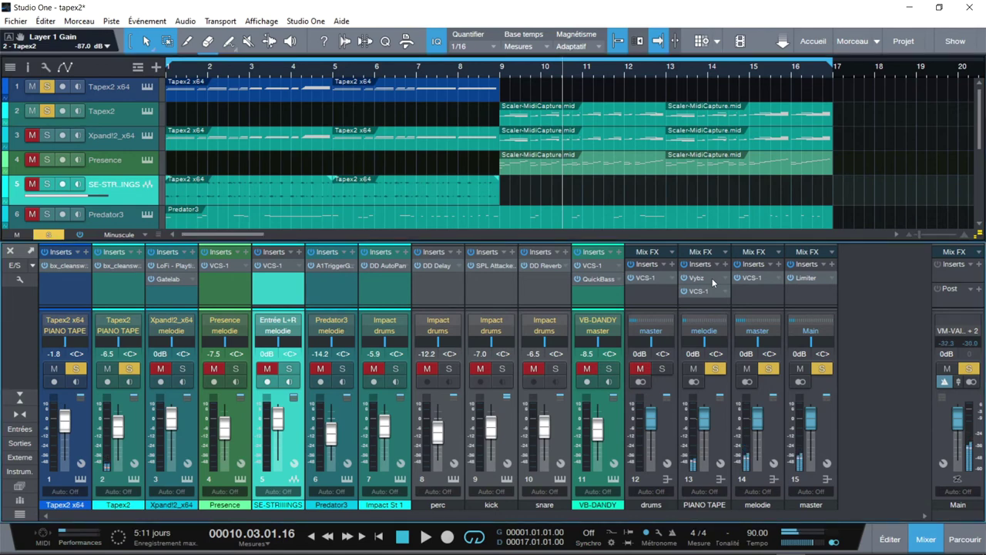
# Review the Vybz effect on the PIANO TAPE bus and play bars 1 and 9 with the bus inserts bypassed for comparison.
pyautogui.click(712, 278)
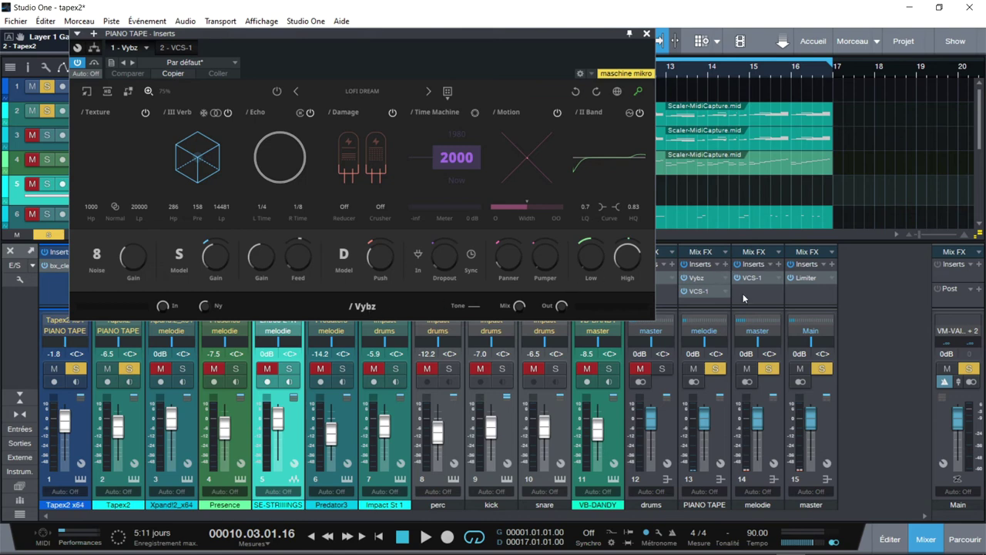
pyautogui.click(647, 34)
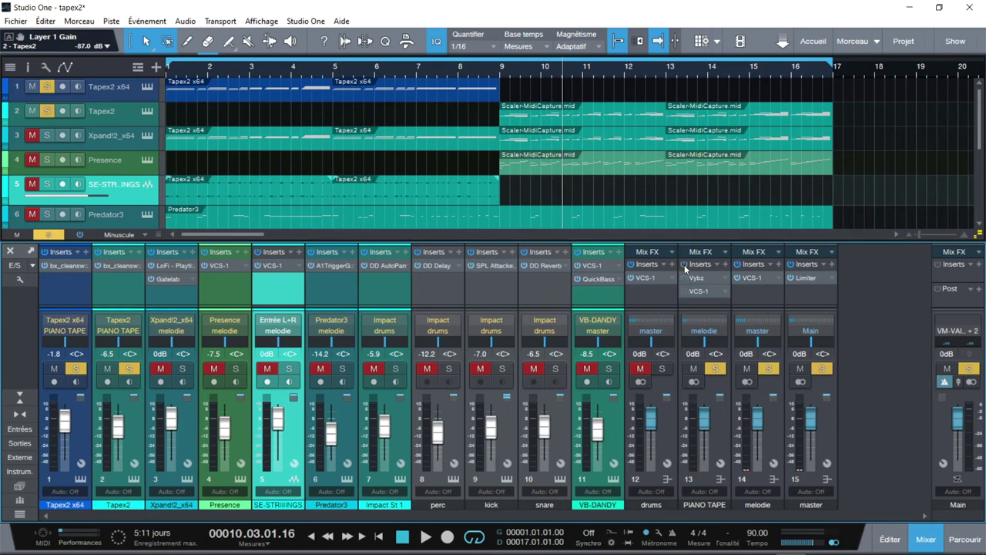
pyautogui.press(',')
pyautogui.press('space')
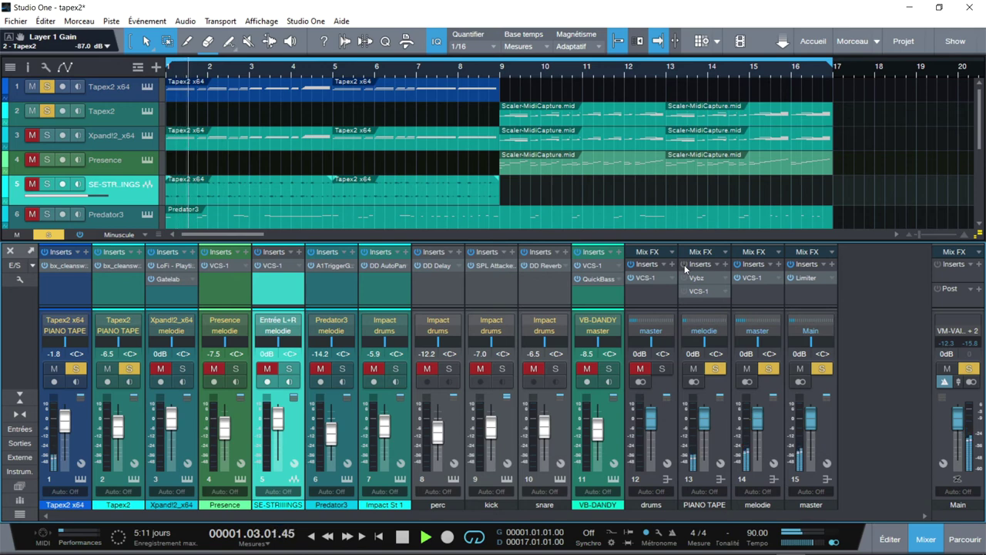
pyautogui.click(500, 67)
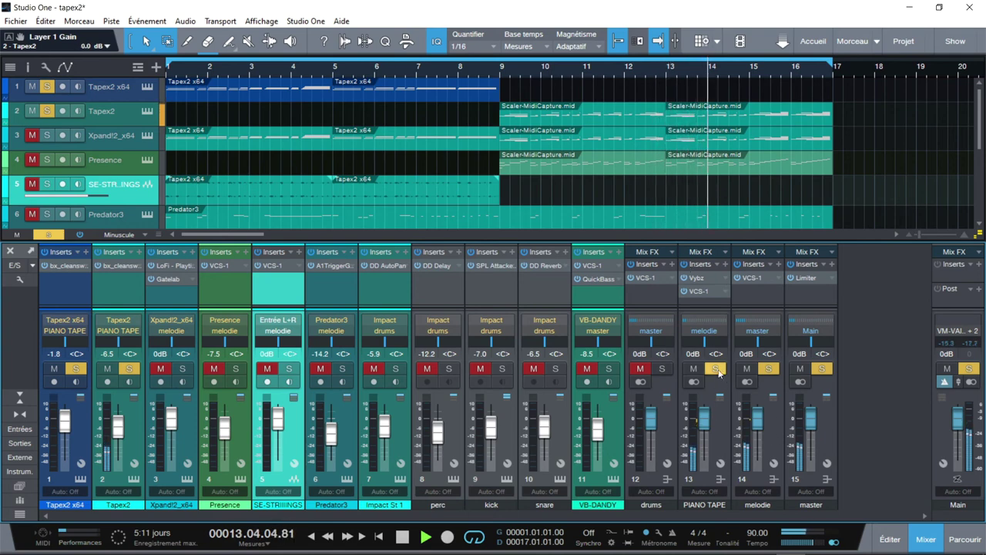
# Add the melodie bus to the solo and play the song from bar 1.
pyautogui.click(768, 368)
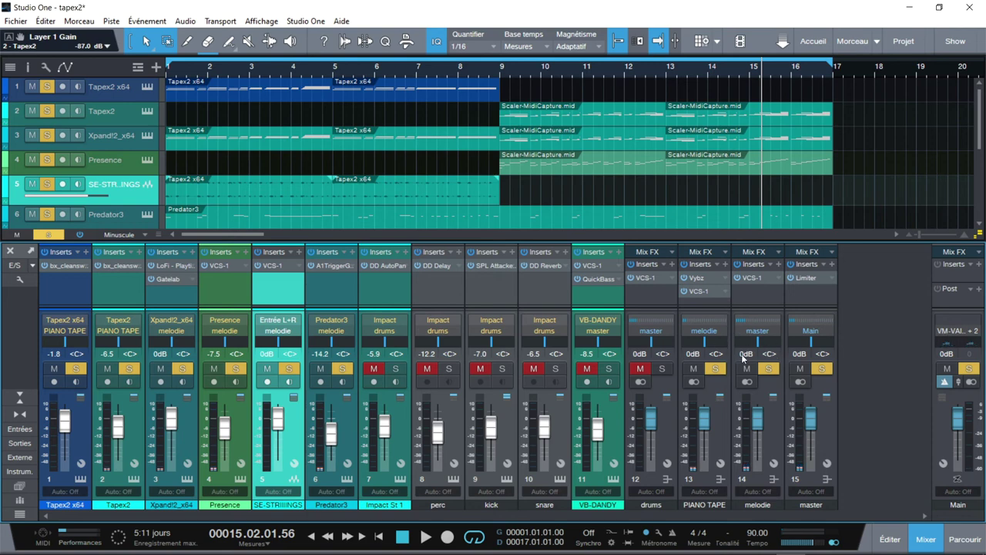
pyautogui.press(',')
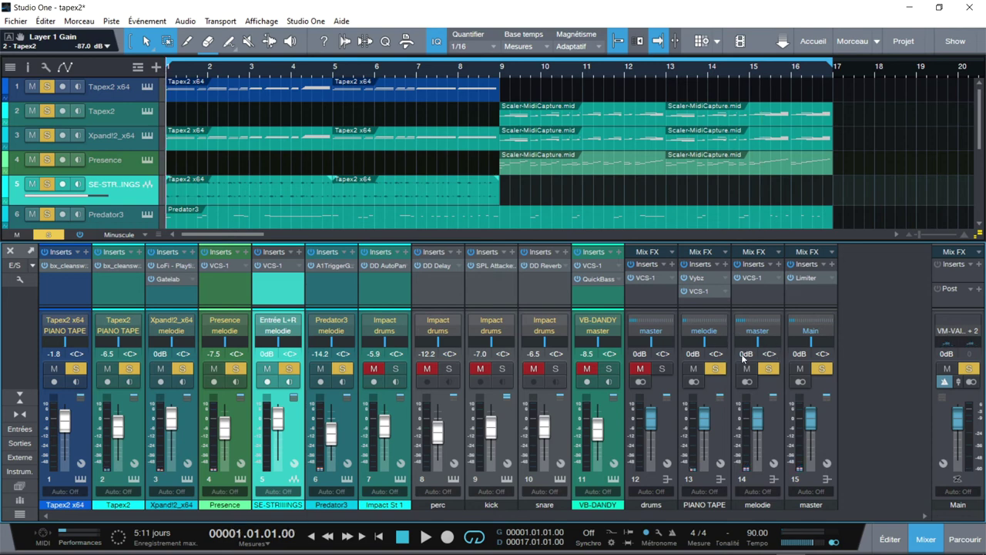
pyautogui.press('space')
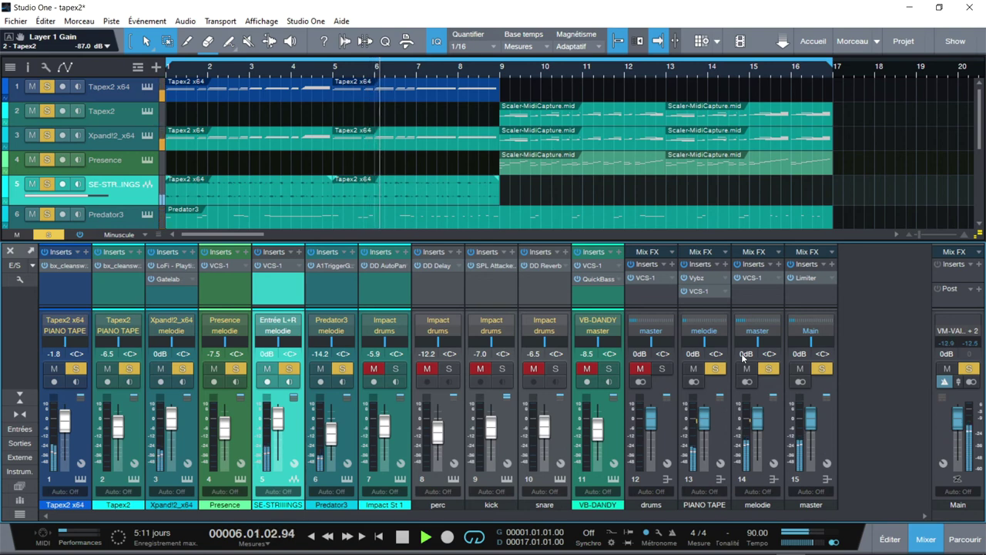
pyautogui.press('space')
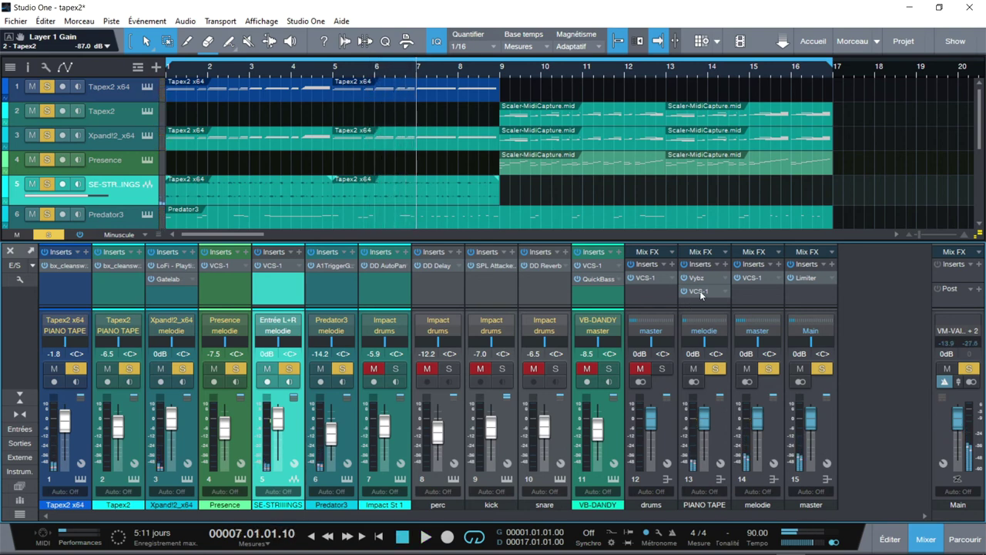
# Show the VCS-1 insert of the PIANO TAPE bus and add the drums bus and VB-DANDY channel to the solo during playback.
pyautogui.click(700, 291)
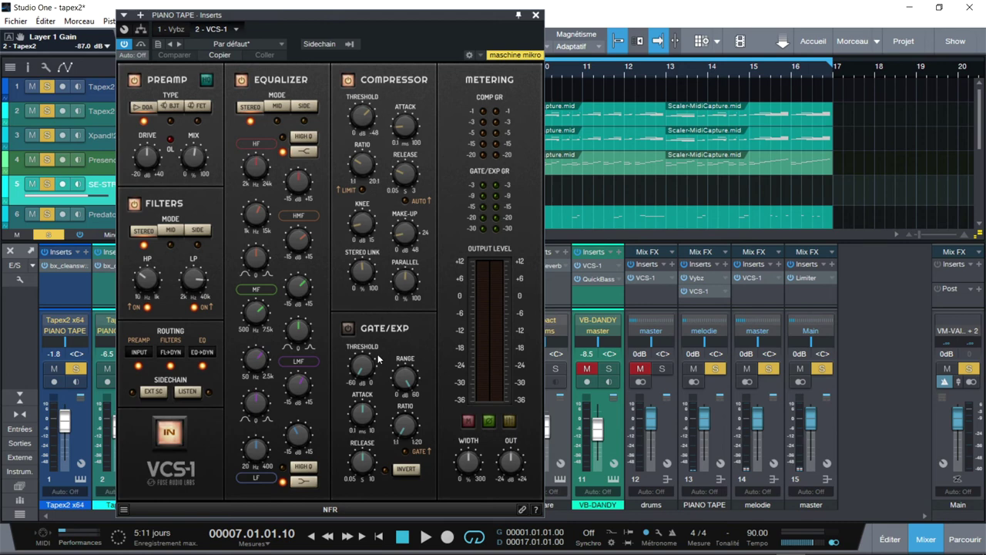
pyautogui.press('space')
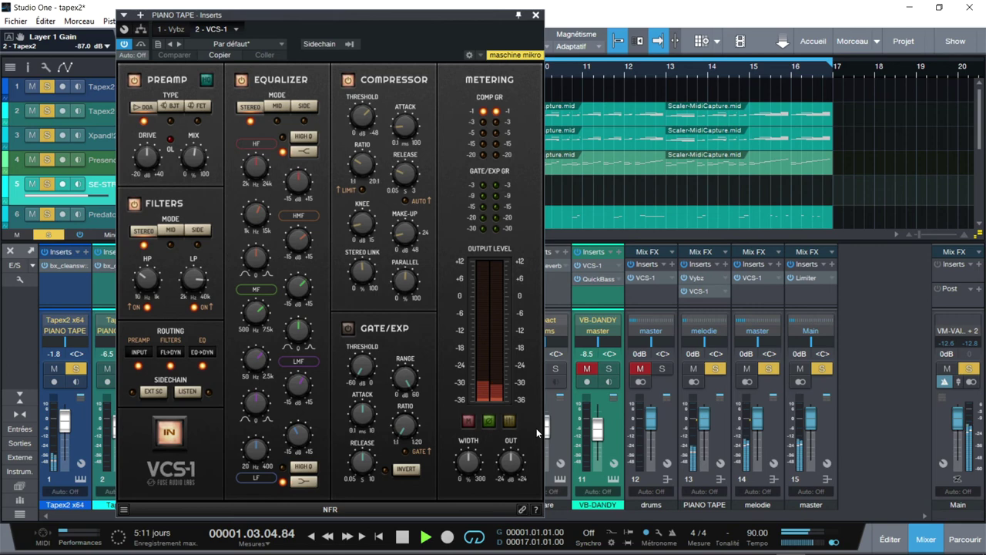
pyautogui.click(661, 370)
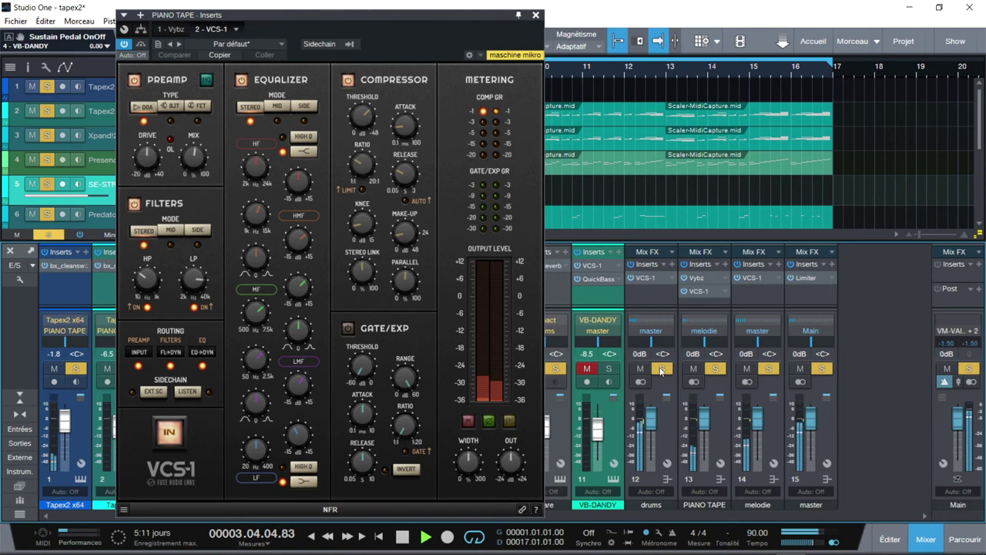
pyautogui.click(610, 369)
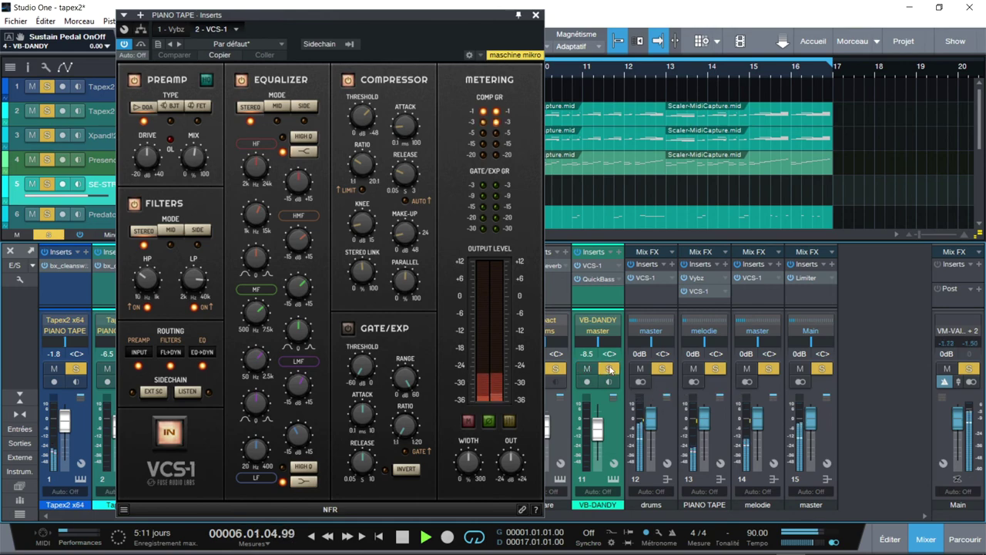
# Open the VCS-1 multi-channel overview and watch the meters of all its instances during playback.
pyautogui.moveTo(476, 19); pyautogui.dragTo(512, 10)
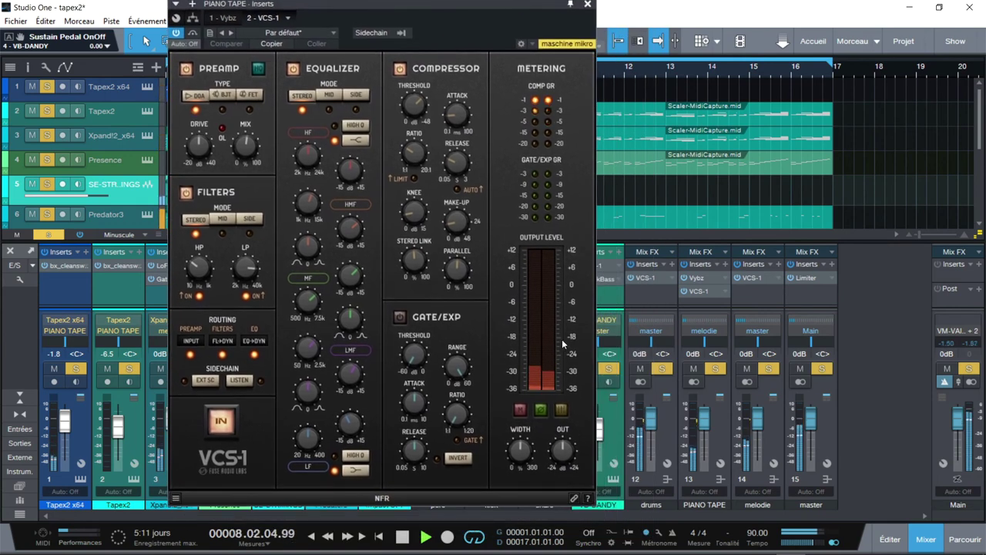
pyautogui.click(561, 410)
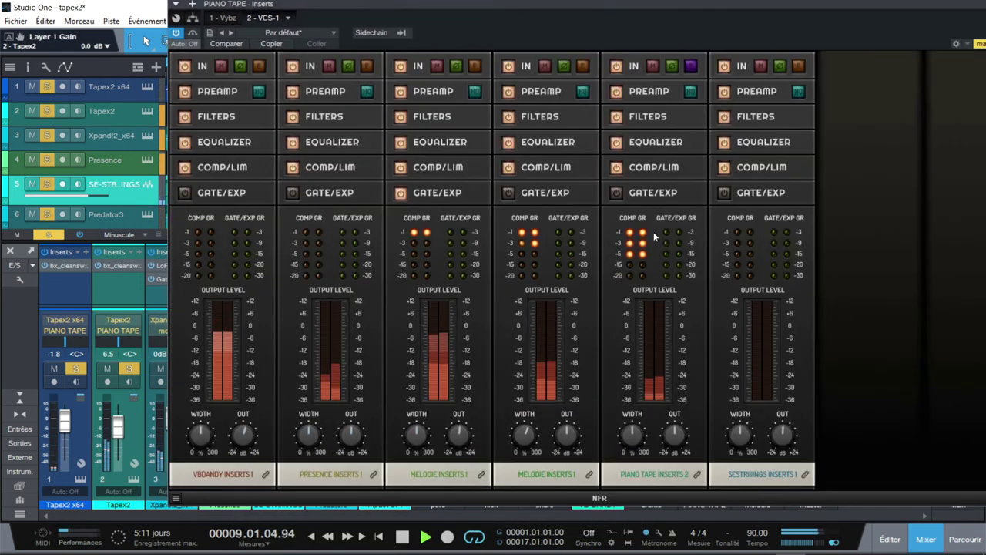
pyautogui.moveTo(770, 13); pyautogui.dragTo(641, 15)
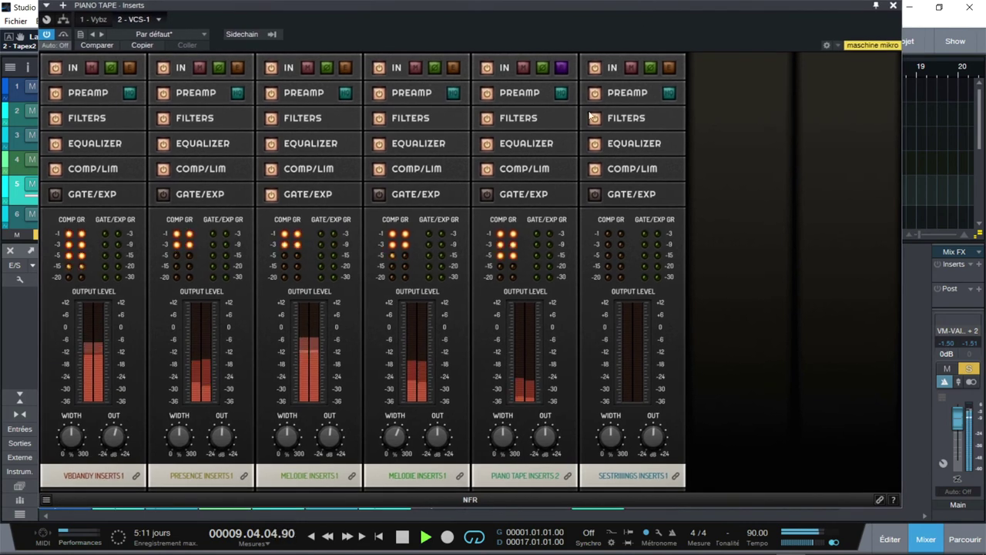
pyautogui.press('space')
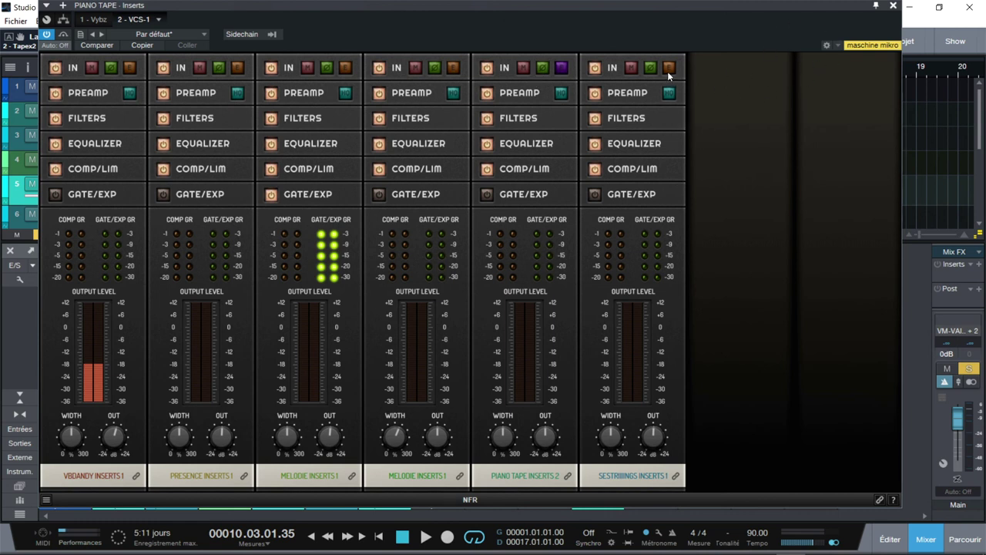
# Examine the VCS-1 settings of the Presence and SE-STRIIINGS channels from the overview.
pyautogui.click(238, 68)
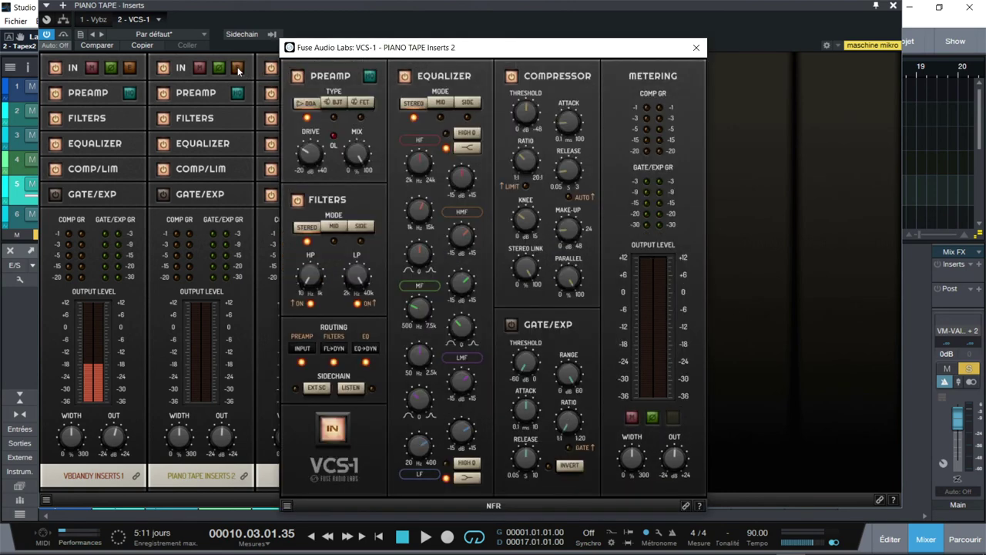
pyautogui.click(696, 47)
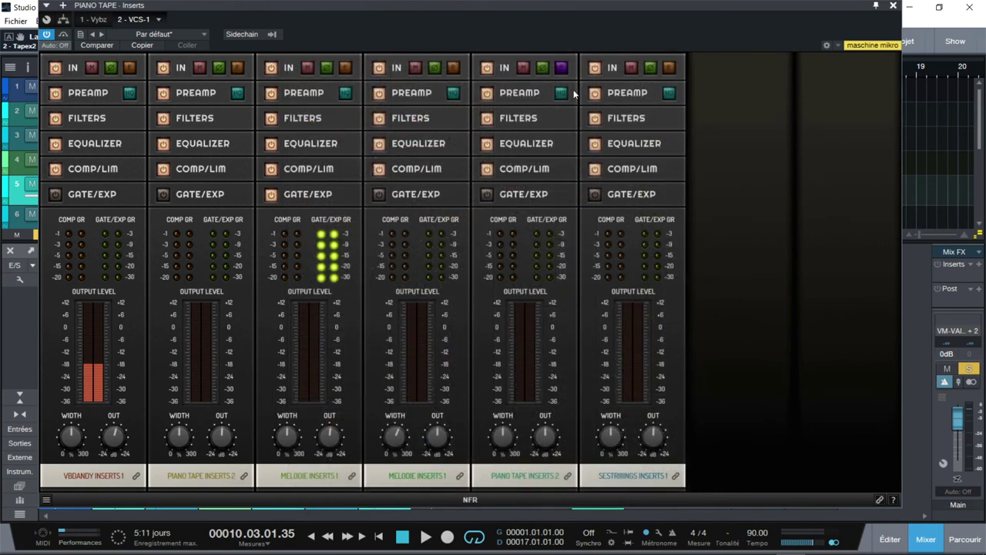
pyautogui.click(560, 71)
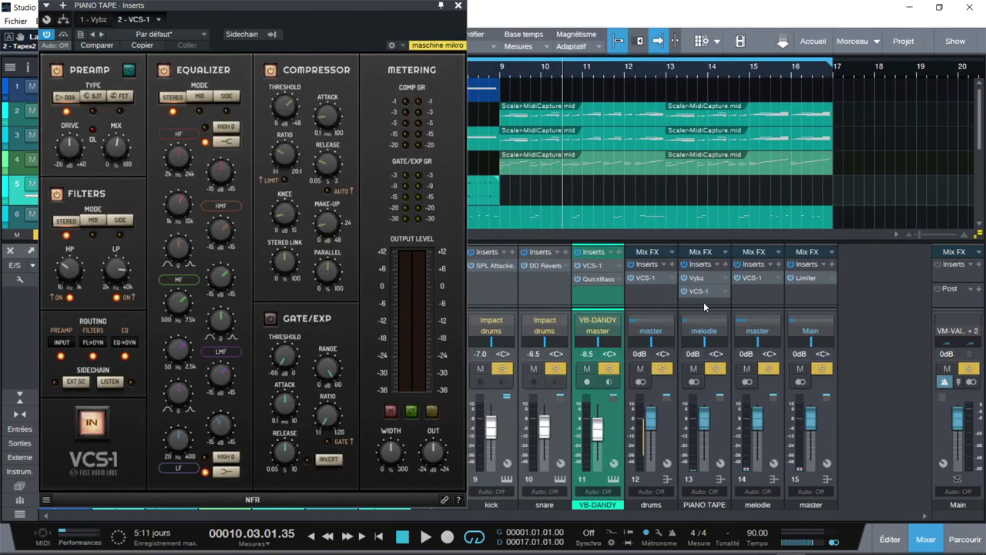
pyautogui.click(444, 164)
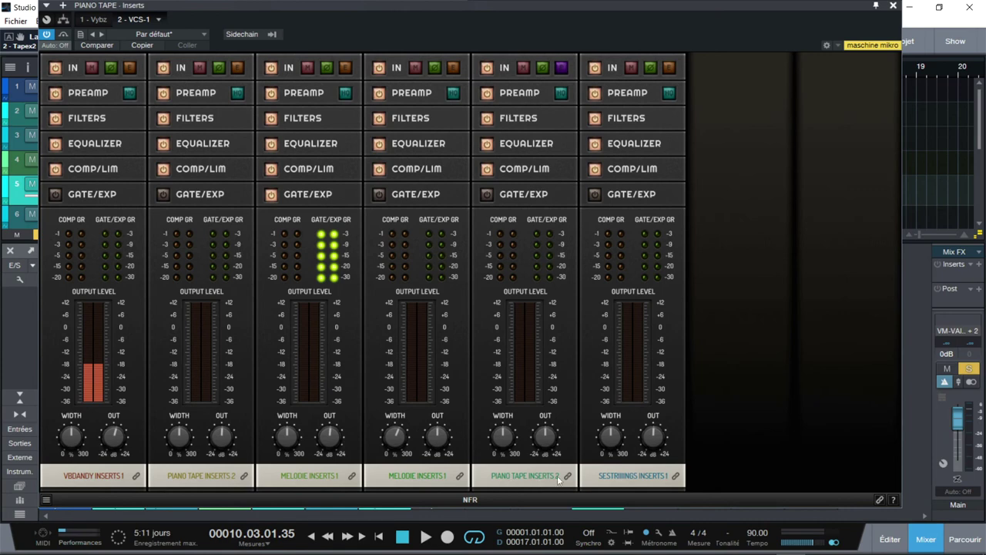
pyautogui.click(671, 69)
pyautogui.moveTo(598, 54); pyautogui.dragTo(687, 43)
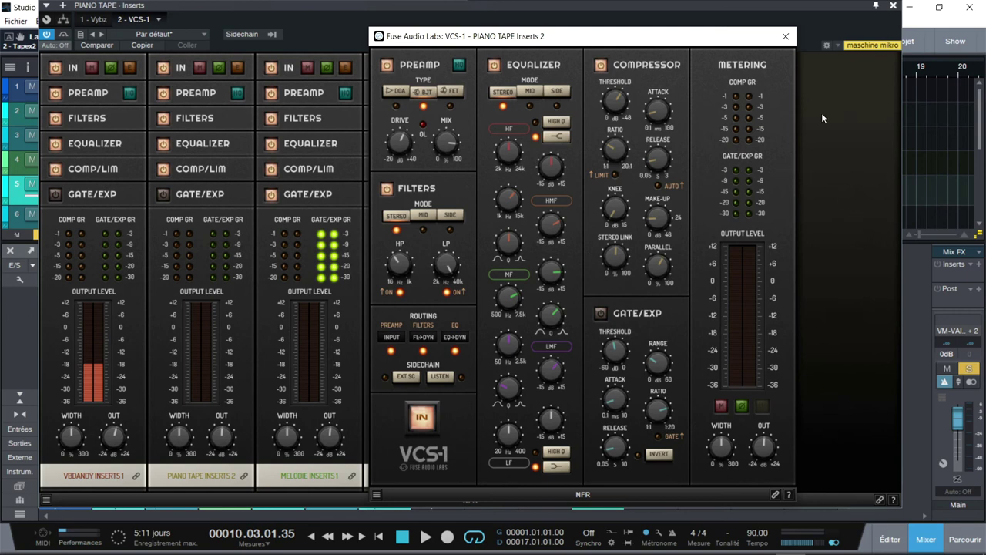
pyautogui.click(786, 37)
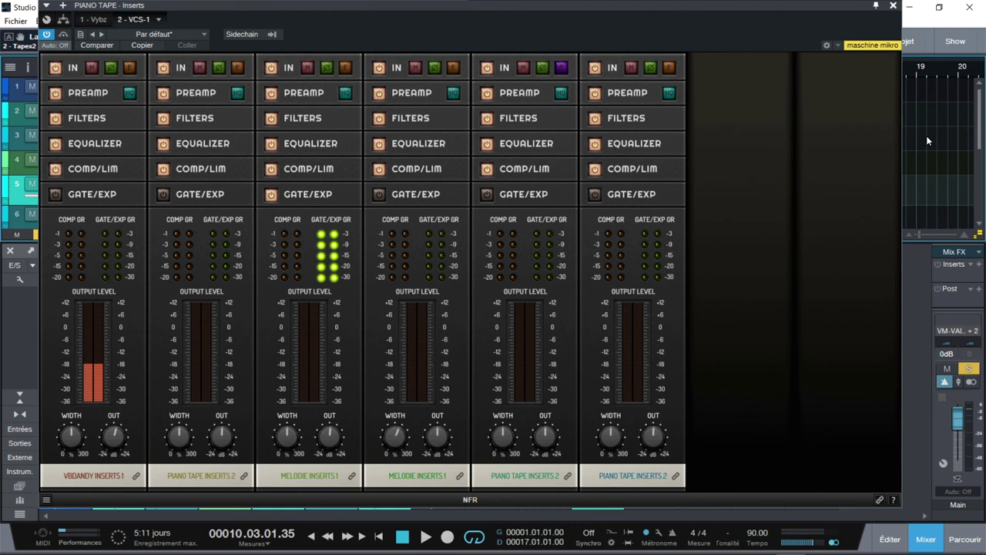
# Resume playback, close the VCS-1 window and raise the Predator3 channel volume to -5.9 dB.
pyautogui.click(425, 537)
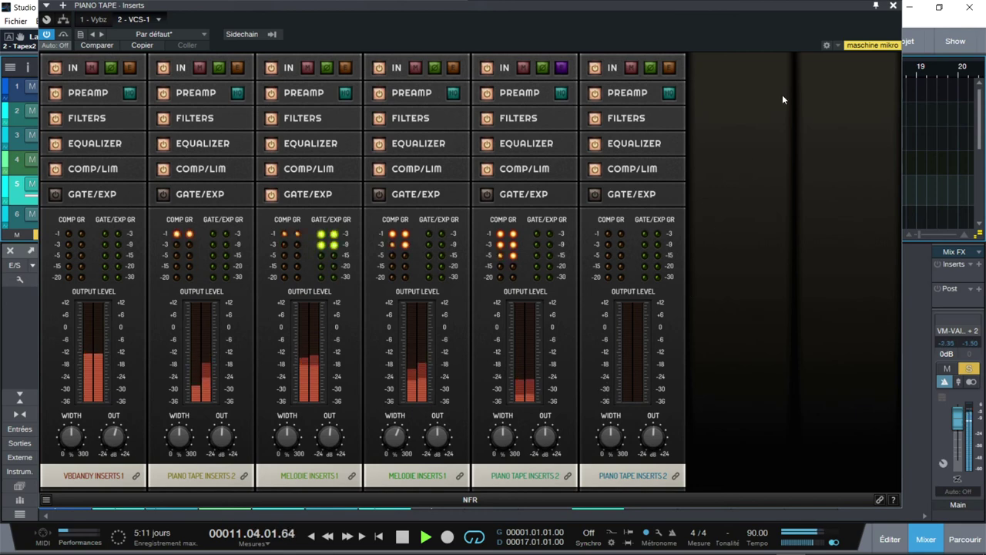
pyautogui.click(893, 6)
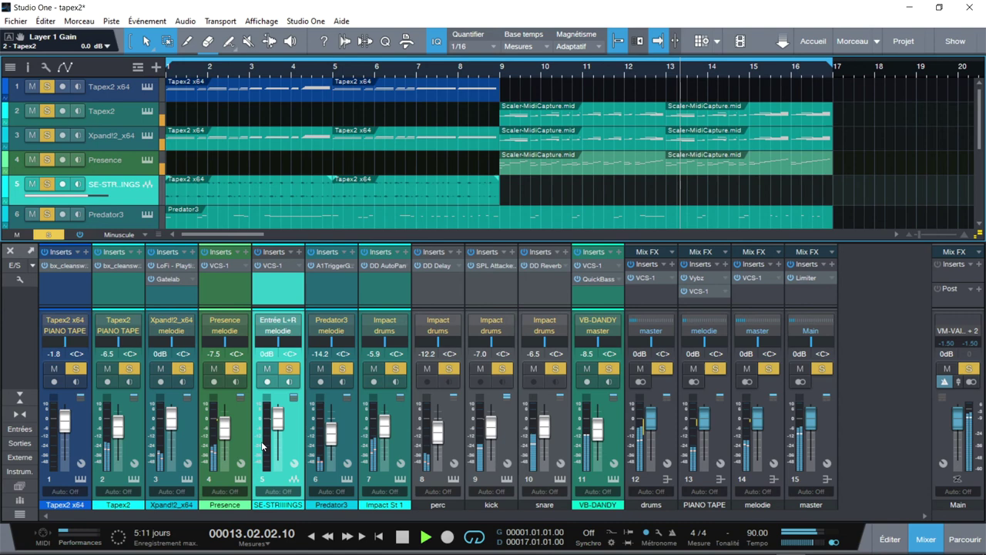
pyautogui.moveTo(331, 434); pyautogui.dragTo(332, 432)
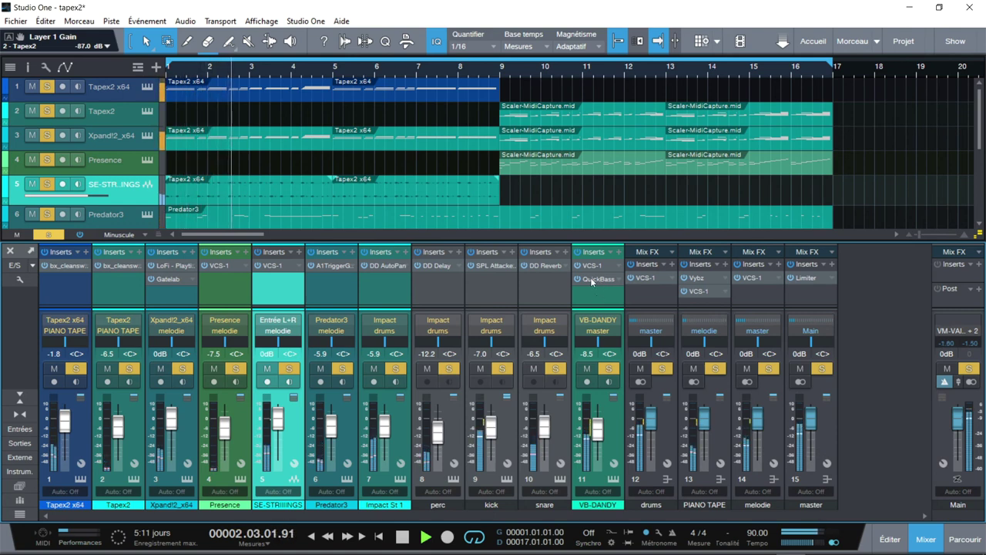
# Stop playback and open the VB-DANDY bass instrument.
pyautogui.press('space')
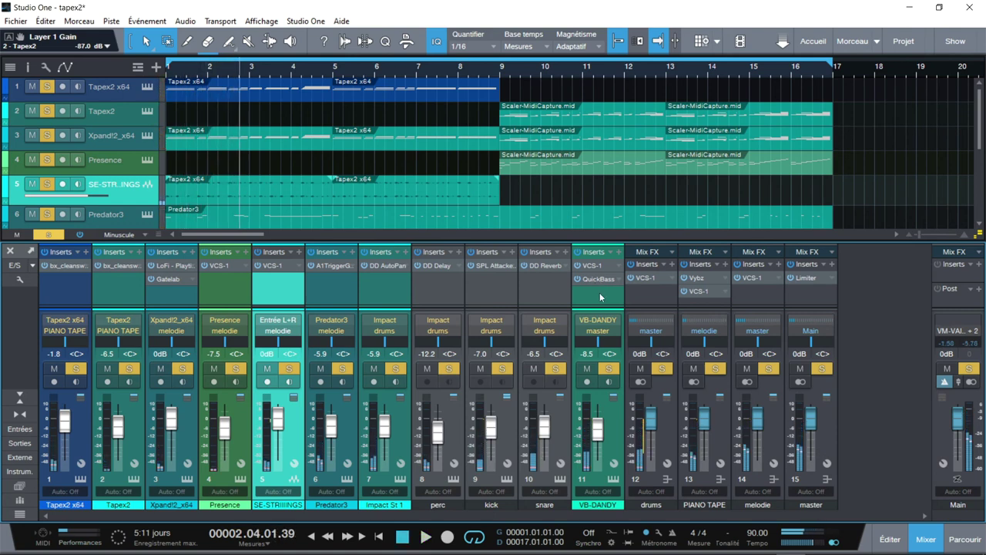
pyautogui.click(614, 480)
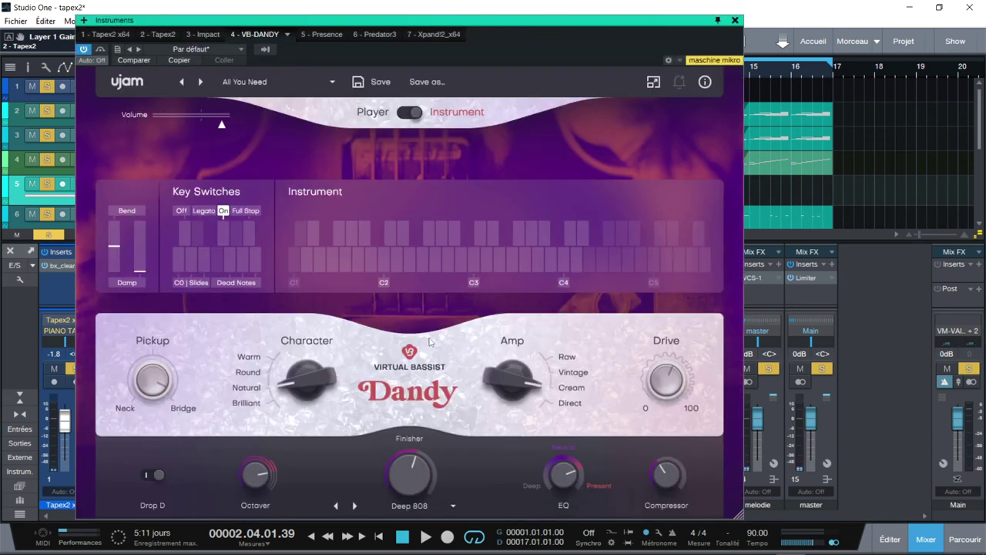
# Close the VB-DANDY instrument and examine the QuickBass effect on its channel.
pyautogui.click(734, 21)
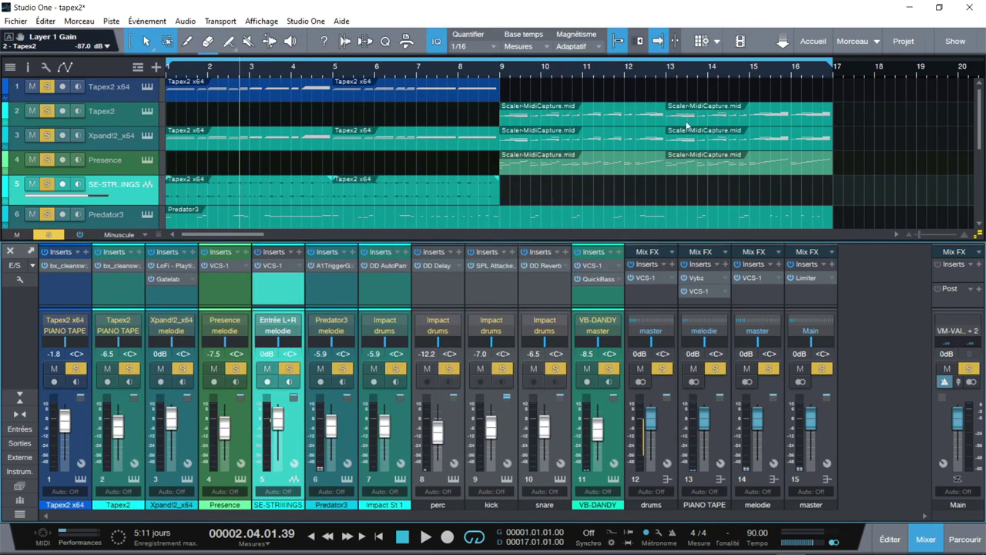
pyautogui.click(590, 277)
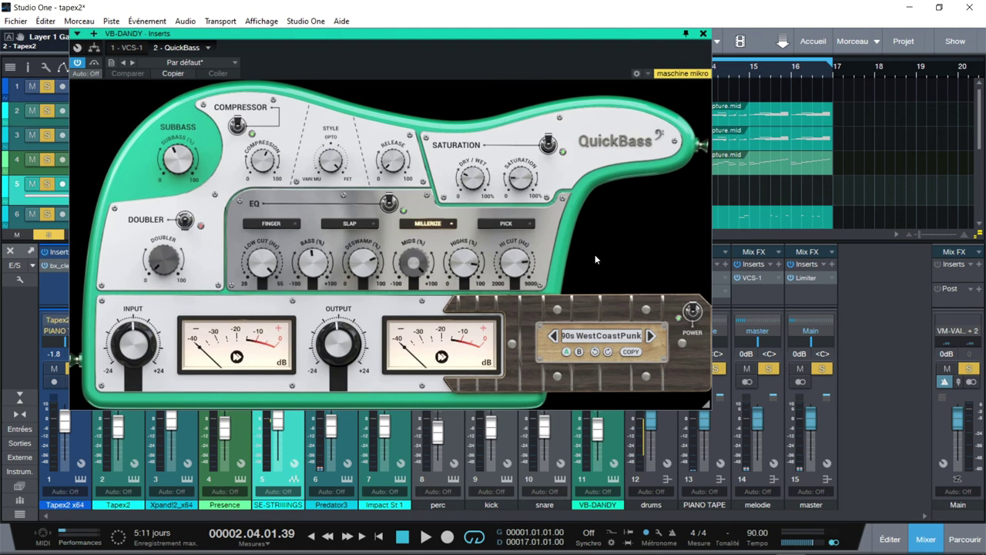
pyautogui.click(703, 35)
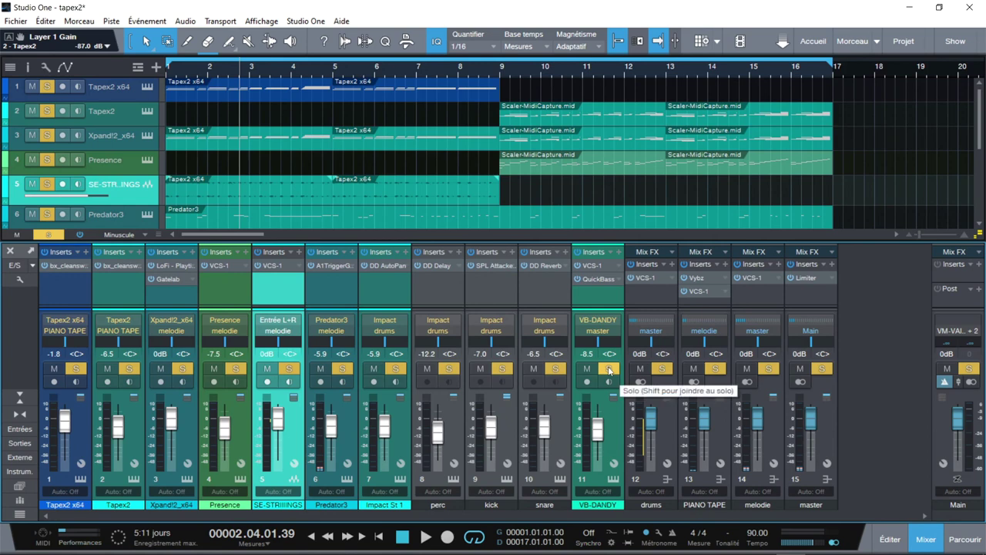
# Start playback, clear the existing solos and solo the VB-DANDY bass together with the drums bus.
pyautogui.press('space')
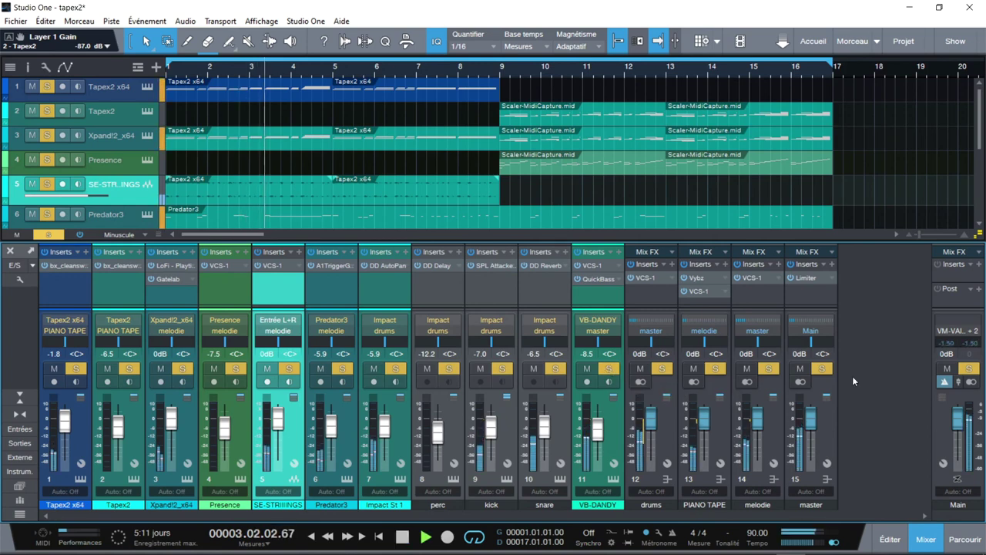
pyautogui.click(49, 235)
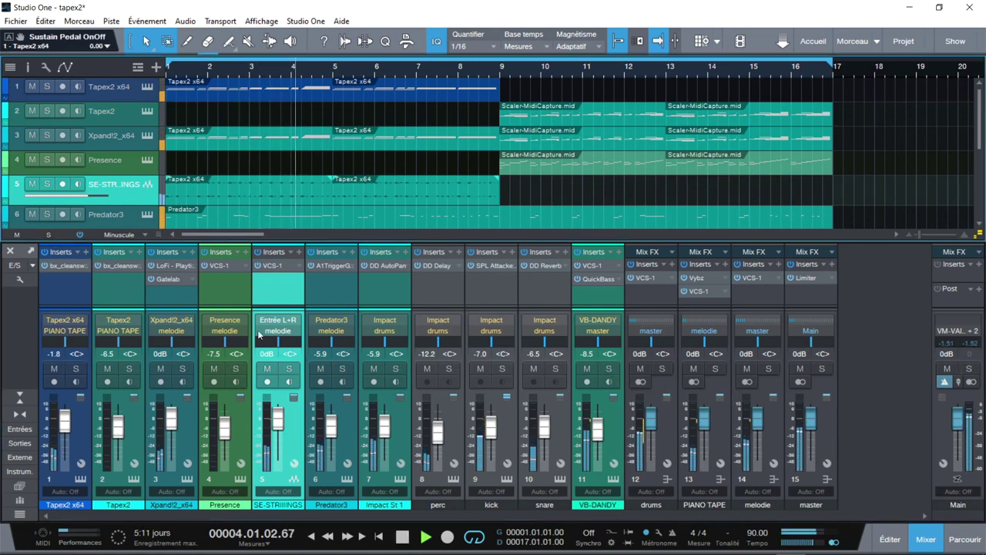
pyautogui.click(607, 373)
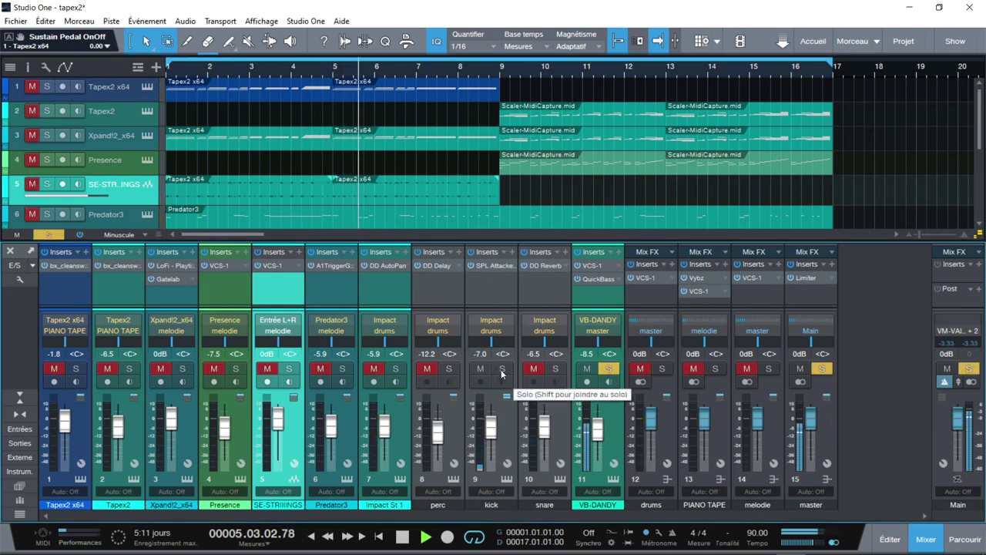
pyautogui.click(662, 369)
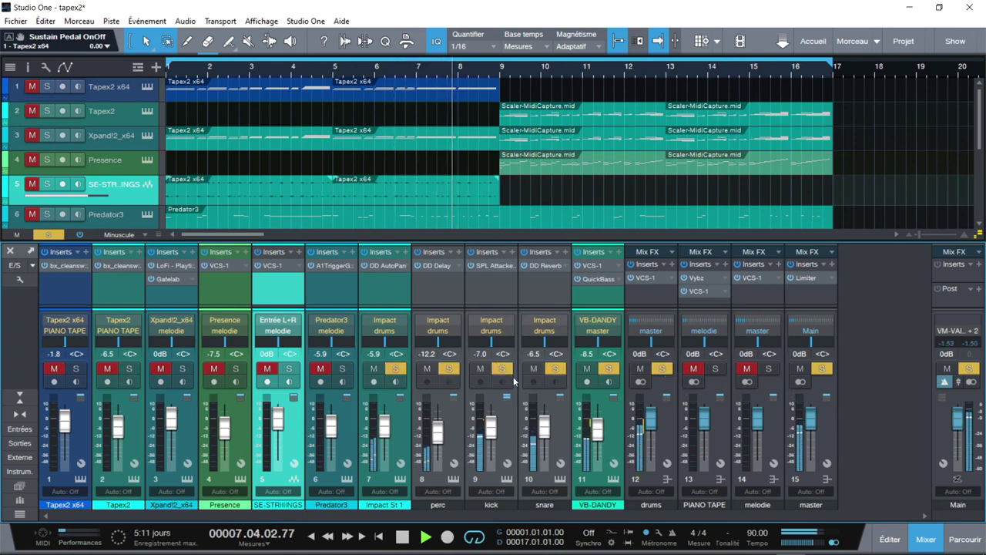
# Examine the VCS-1 sidechain compression on the VB-DANDY channel and add the PIANO TAPE bus to the solo.
pyautogui.click(594, 267)
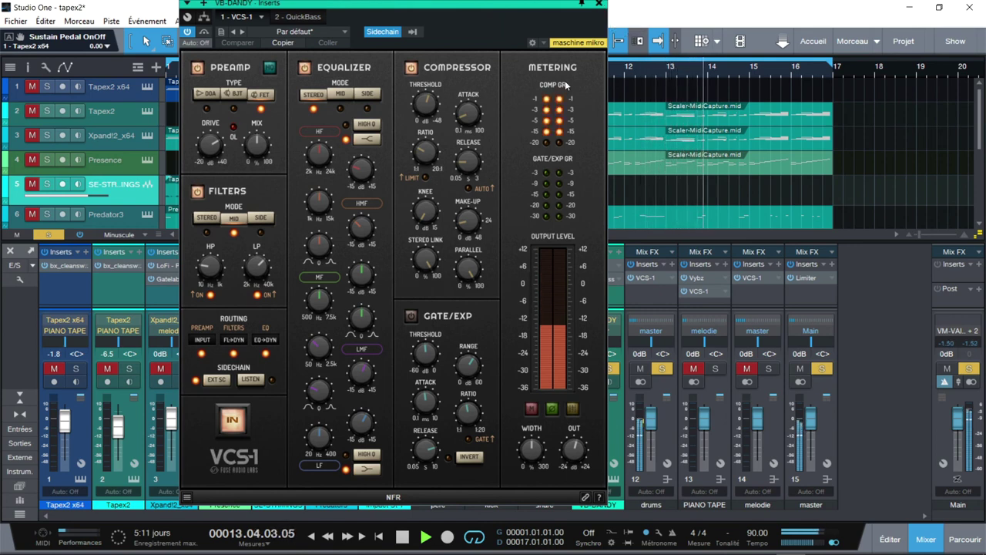
pyautogui.click(599, 4)
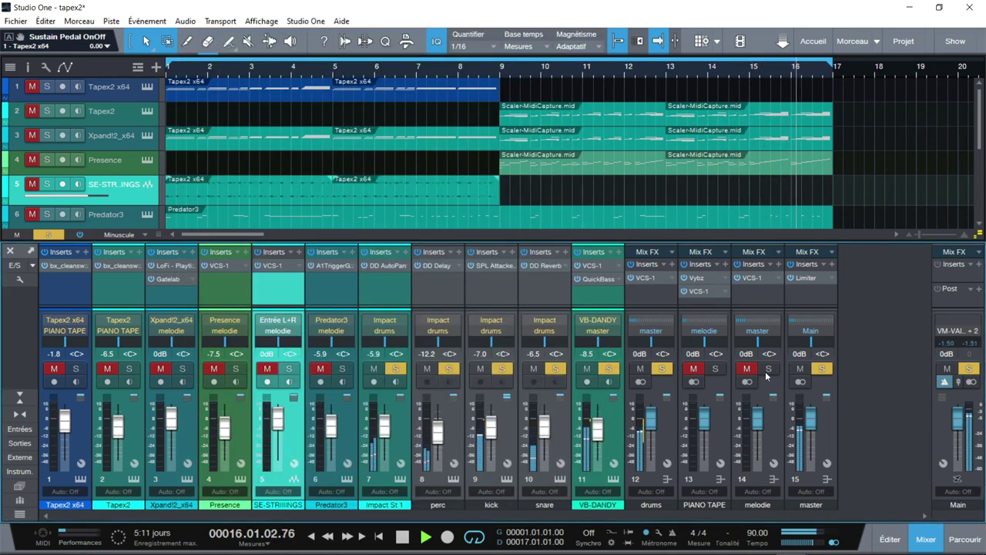
pyautogui.click(717, 370)
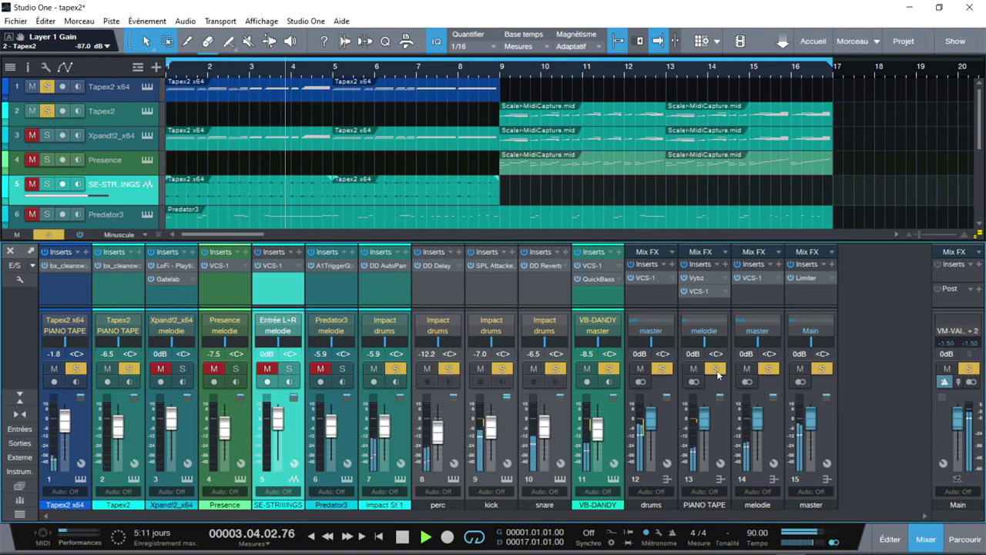
# Clear all solos and restart playback from the beginning of the song.
pyautogui.click(51, 234)
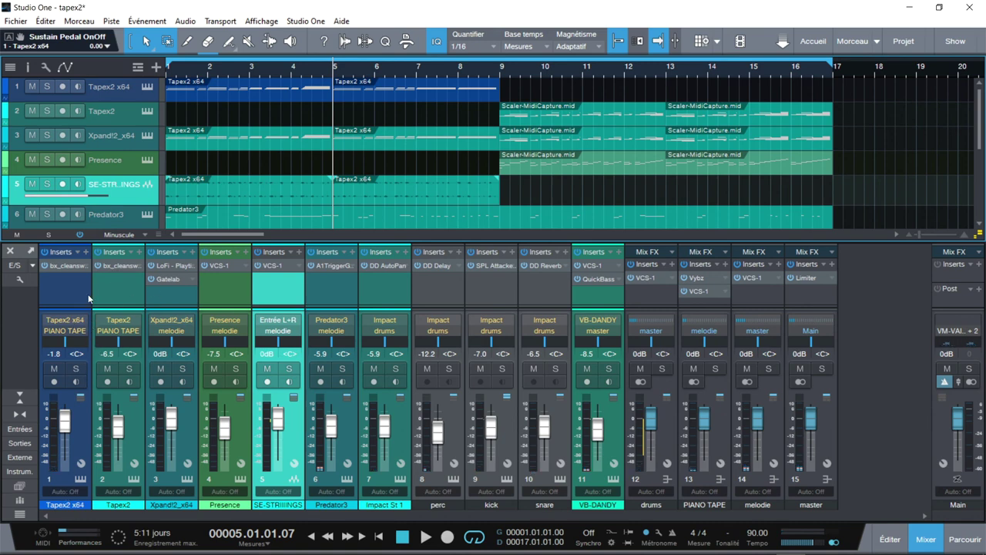
pyautogui.press('Home')
pyautogui.press('space')
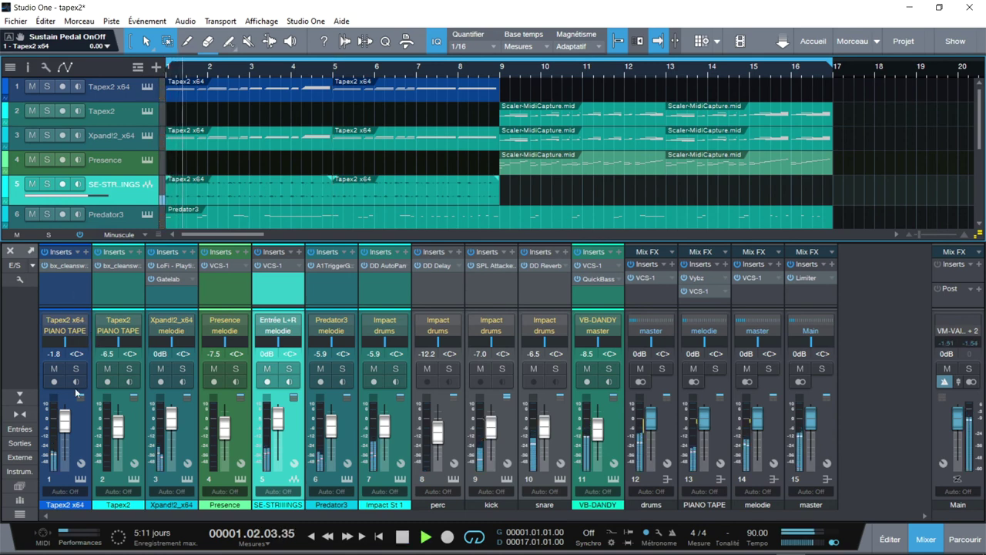
# Open the Tapex2 x64 instrument beside its channel and solo both Tapex2 channels plus the Xpand!2 channel during playback.
pyautogui.click(80, 479)
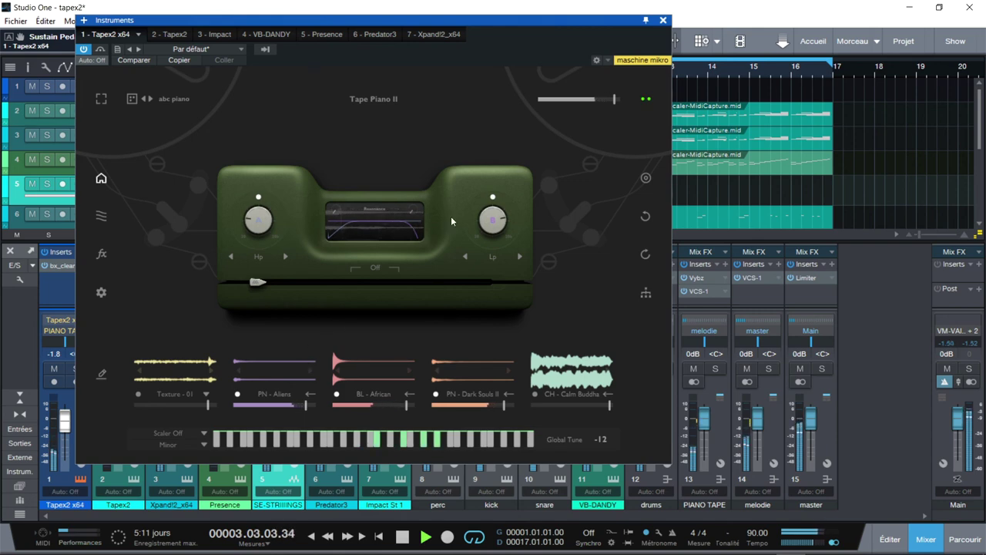
pyautogui.moveTo(490, 21); pyautogui.dragTo(708, 23)
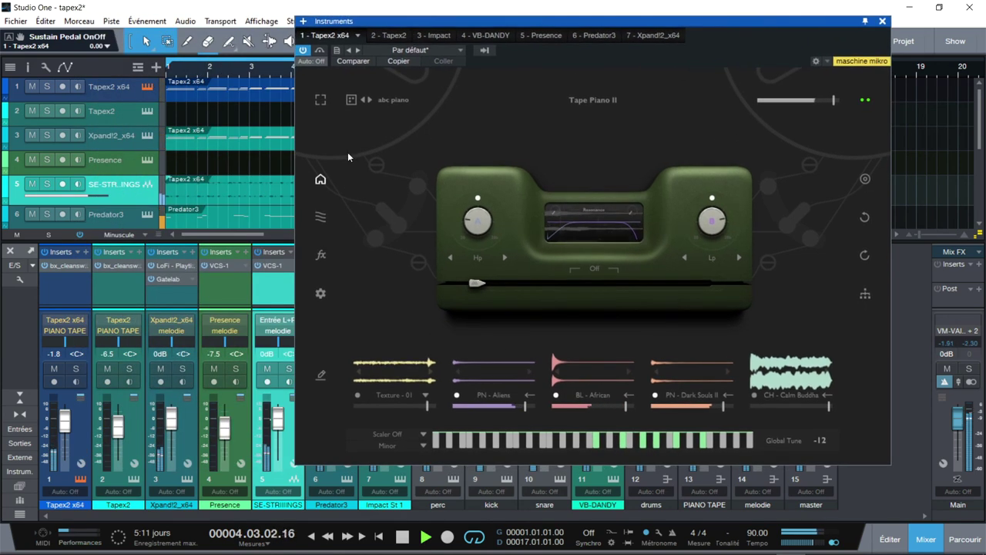
pyautogui.click(77, 370)
pyautogui.click(130, 370)
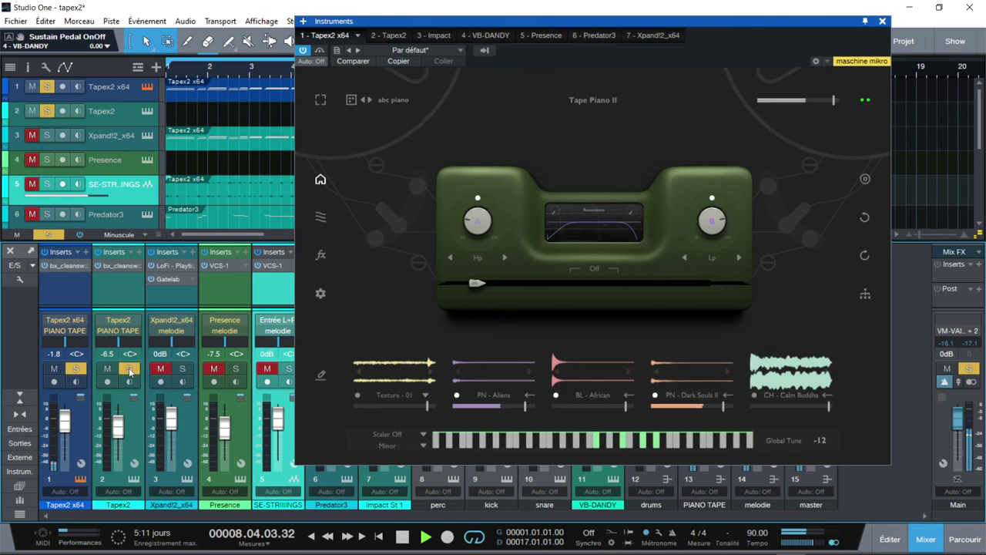
pyautogui.click(182, 369)
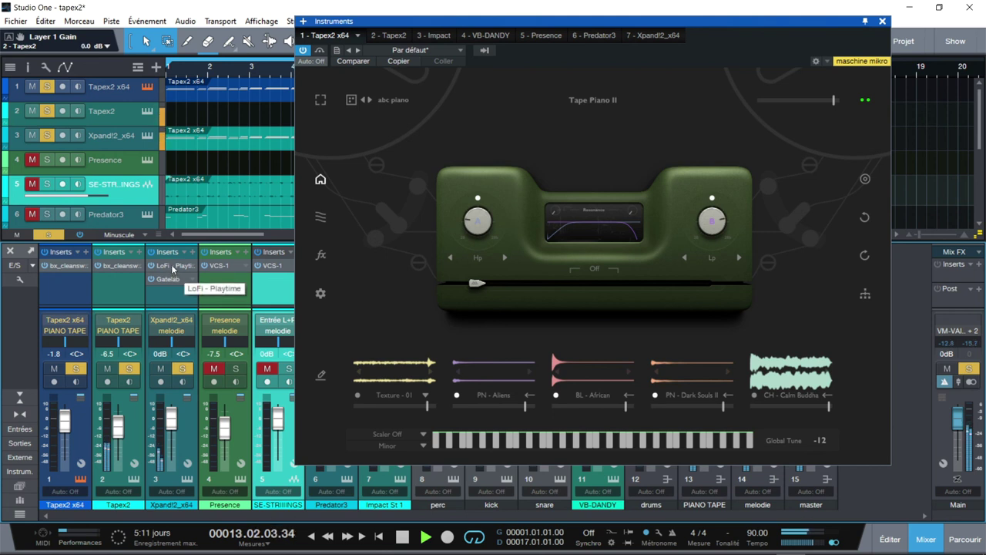
# Leave only the Xpand!2 channel soloed and play it from the song start with its instrument open.
pyautogui.press('space')
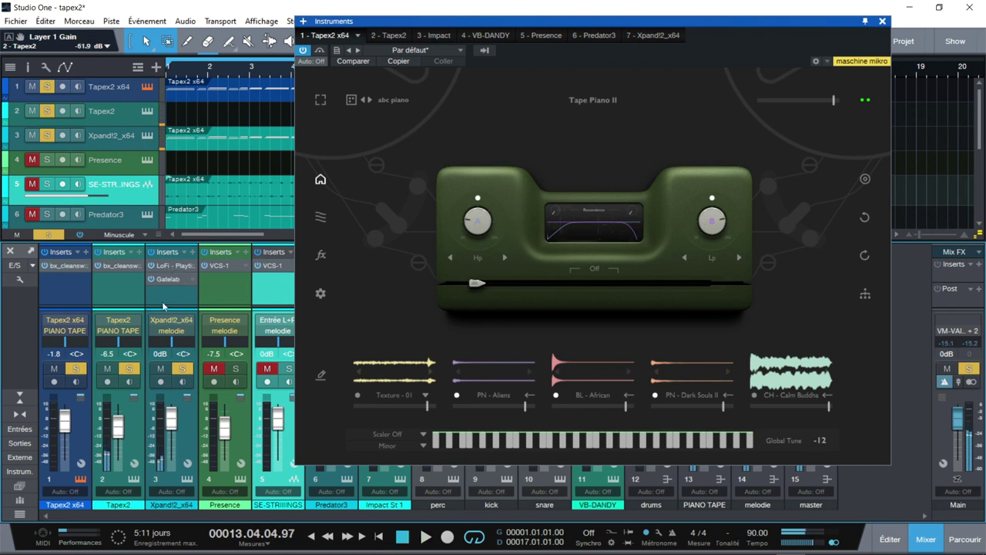
pyautogui.click(130, 369)
pyautogui.click(74, 368)
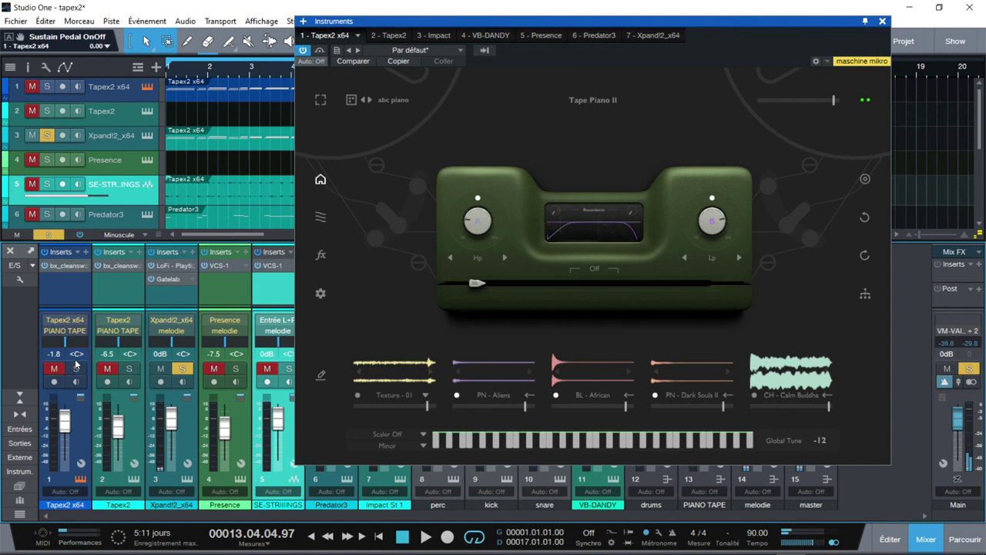
pyautogui.click(170, 297)
pyautogui.press('Home')
pyautogui.press('space')
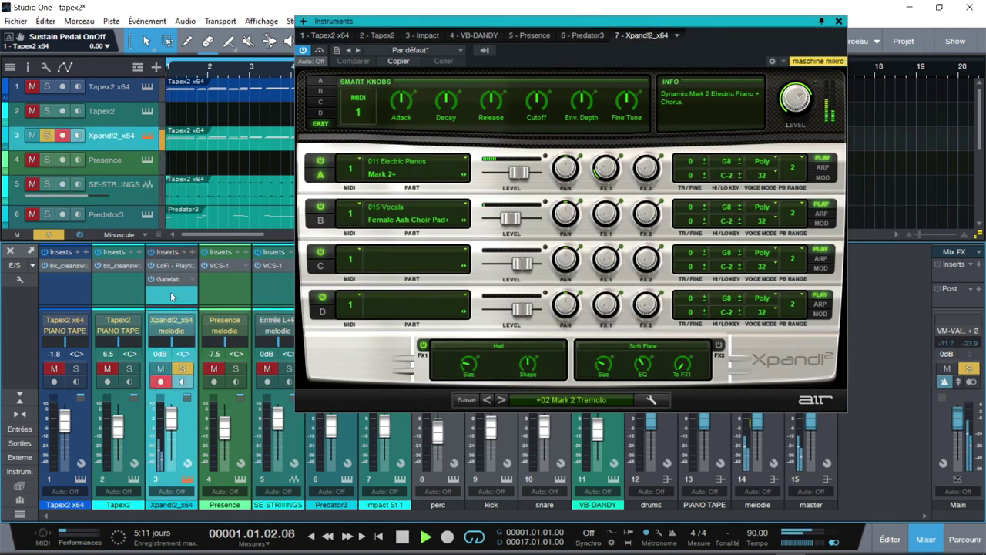
# Examine the LoFi - Playtime and Gatelab effects on the Xpand!2 channel and close its instrument window.
pyautogui.click(168, 265)
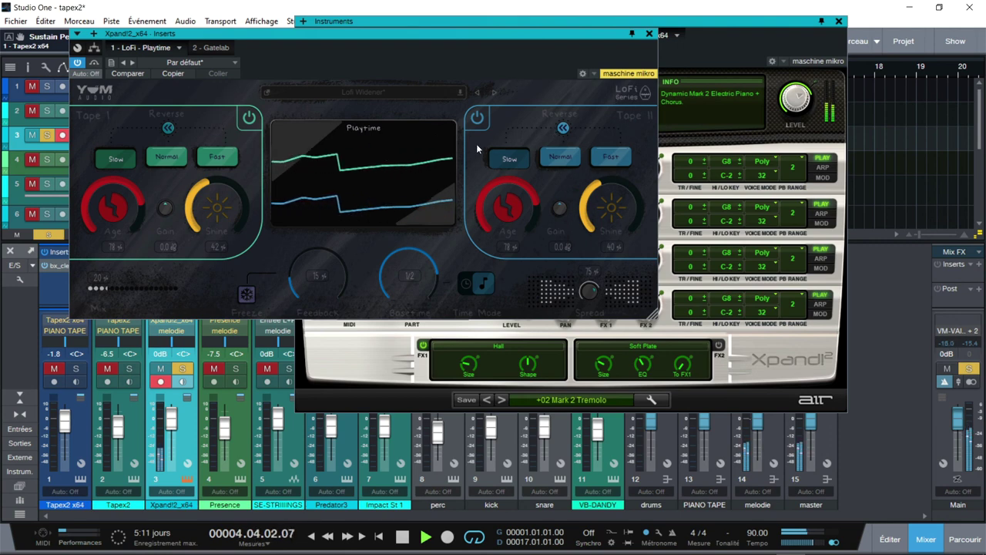
pyautogui.click(649, 35)
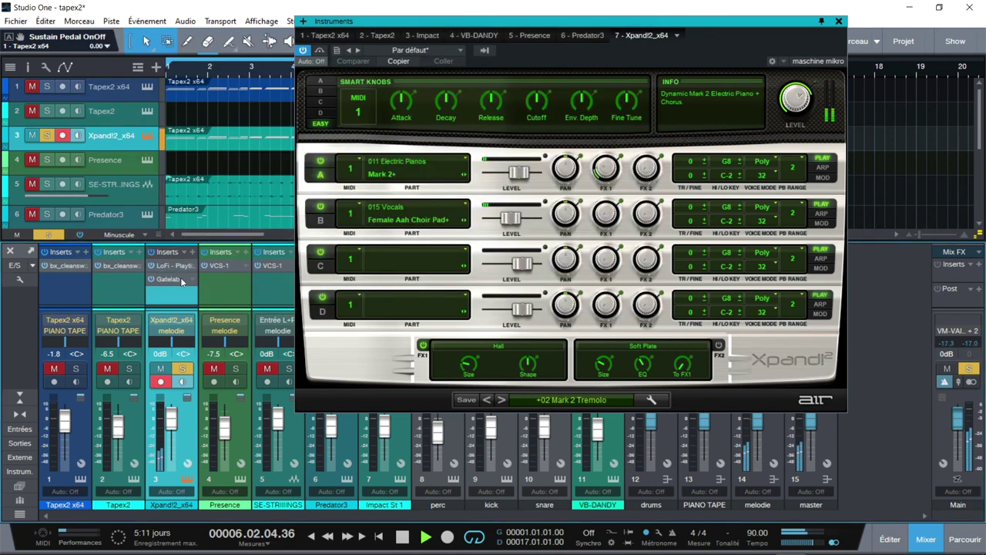
pyautogui.click(182, 281)
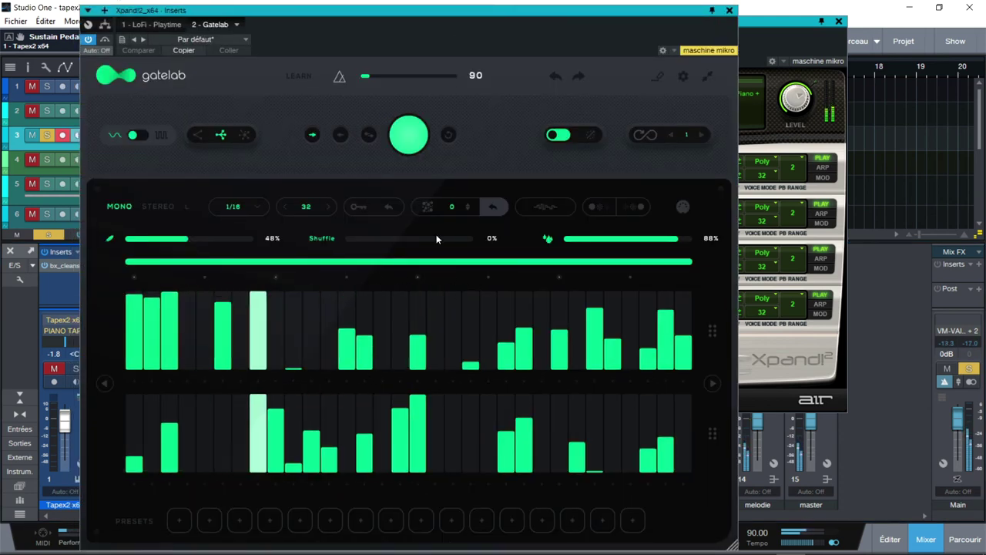
pyautogui.click(729, 10)
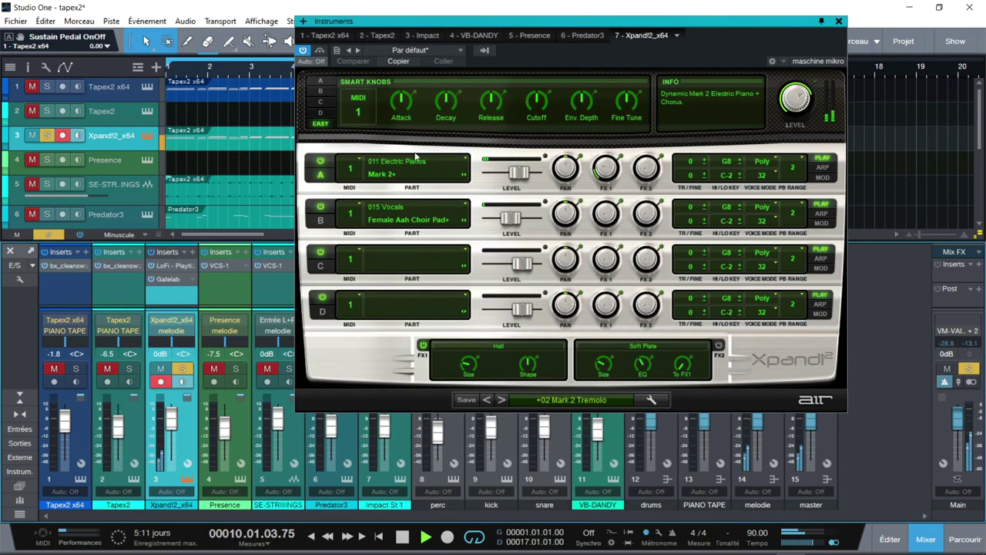
pyautogui.click(152, 251)
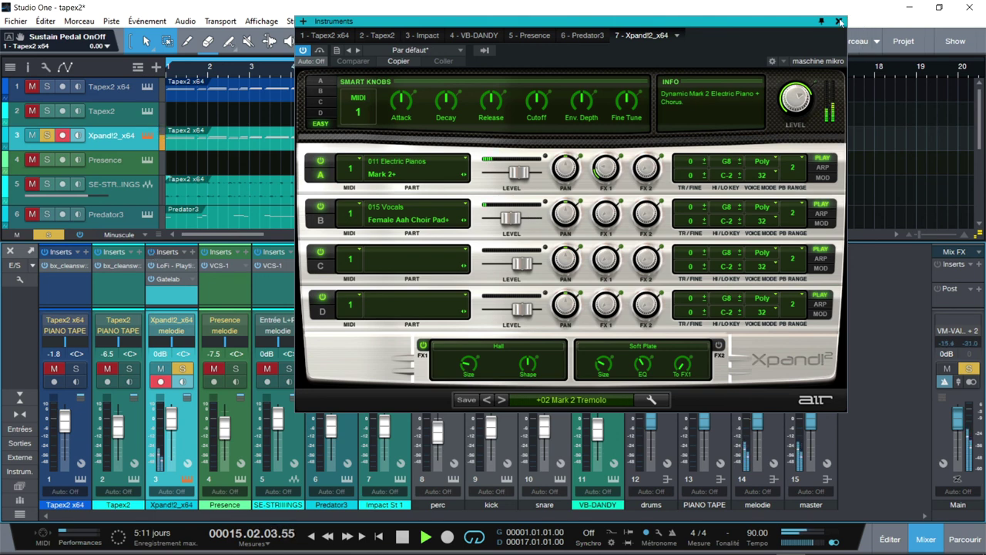
pyautogui.click(840, 22)
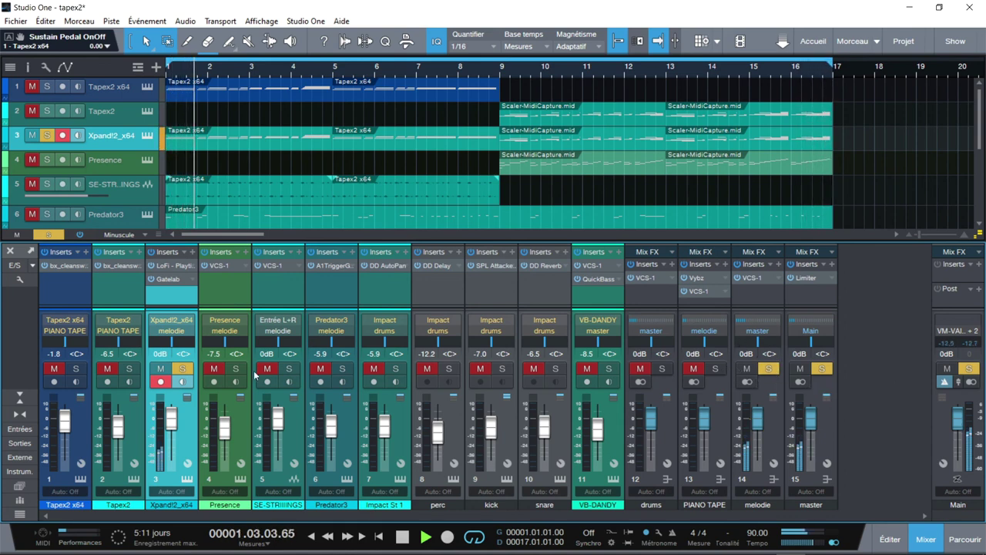
# Unsolo the Xpand!2 channel and lower the Predator3 channel volume to -7.5 dB.
pyautogui.click(182, 369)
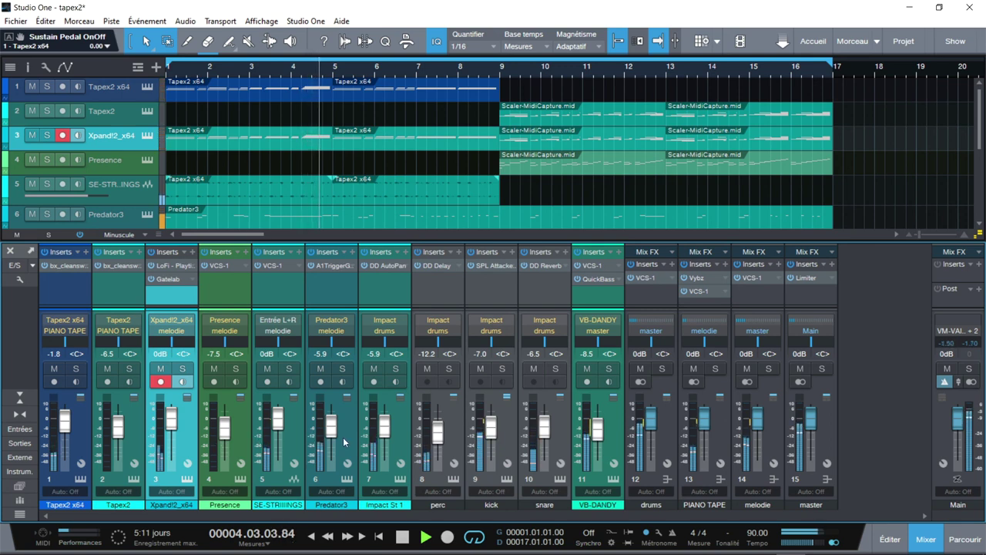
pyautogui.moveTo(333, 436); pyautogui.dragTo(332, 436)
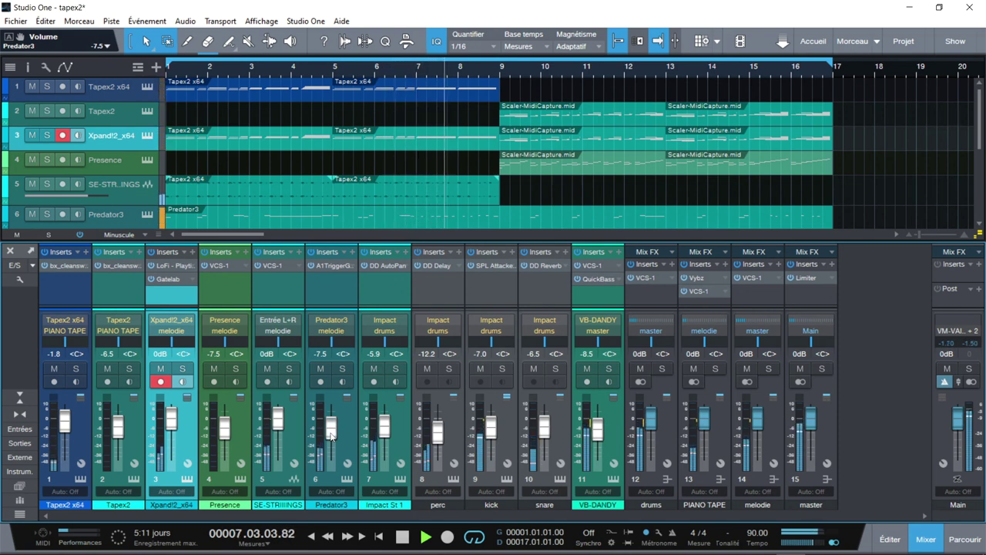
# Examine the VCS-1 on the PIANO TAPE bus and its multi-channel overview, closing it and stopping playback.
pyautogui.click(706, 291)
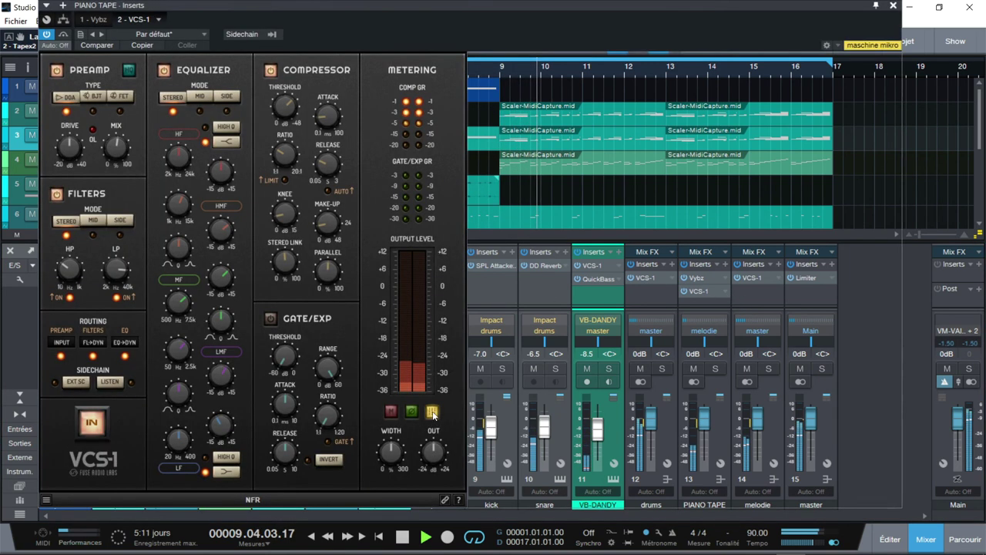
pyautogui.click(253, 500)
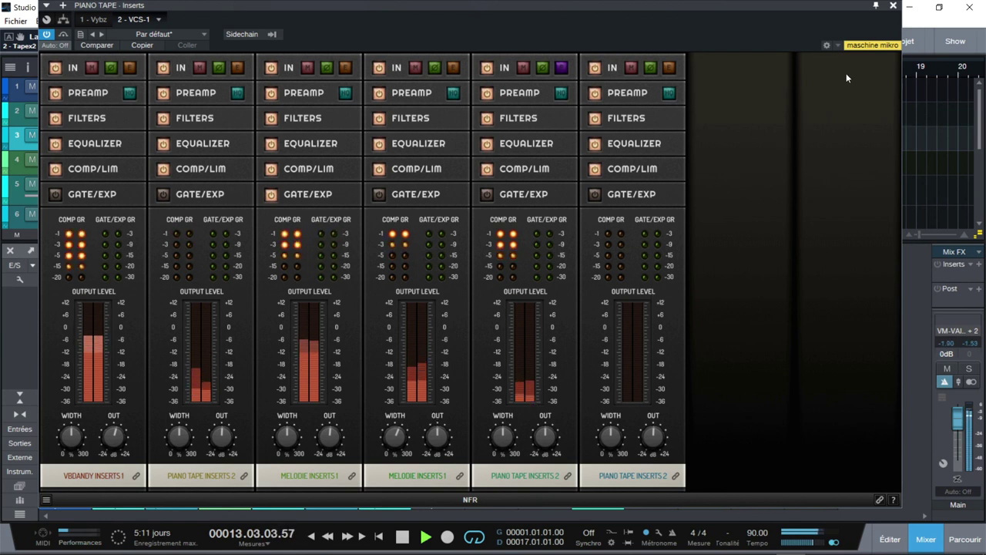
pyautogui.click(893, 6)
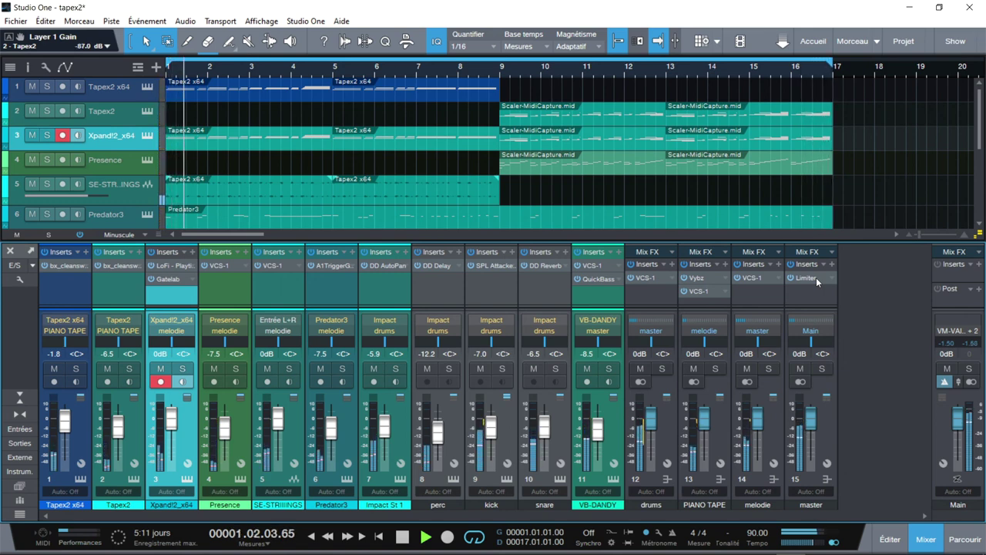
pyautogui.press('space')
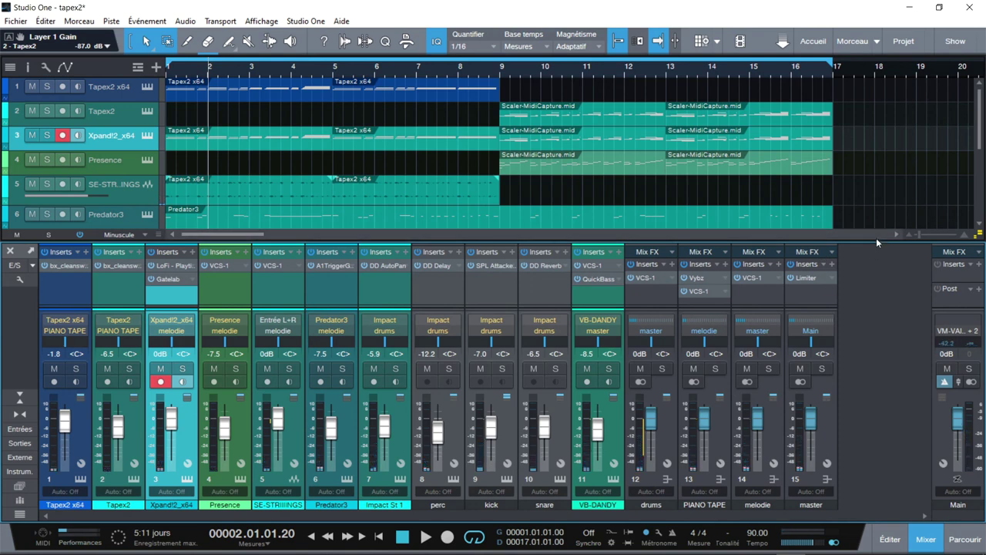
# Hide the mixer to show the full arrangement and take a last look at the Tapex2 x64 instrument.
pyautogui.press('F3')
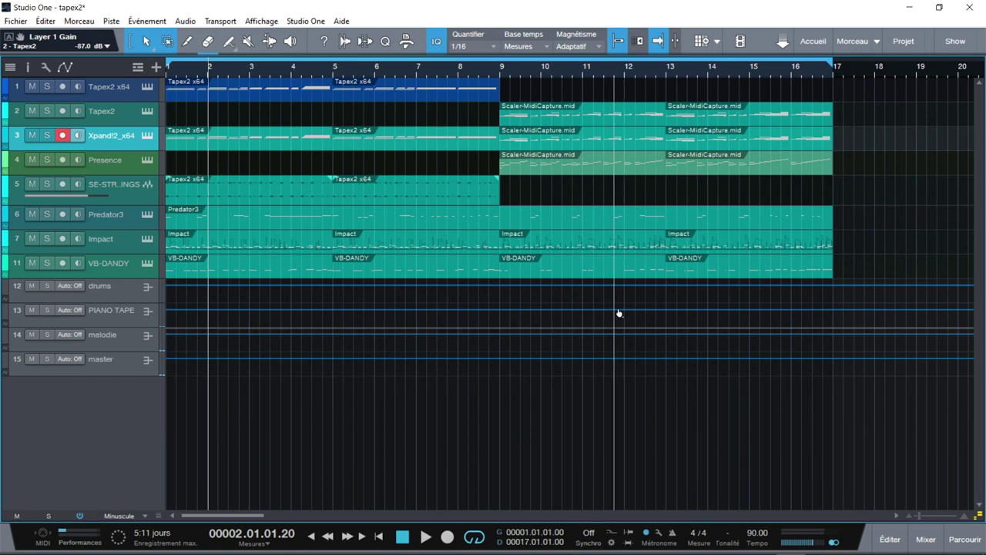
pyautogui.click(147, 88)
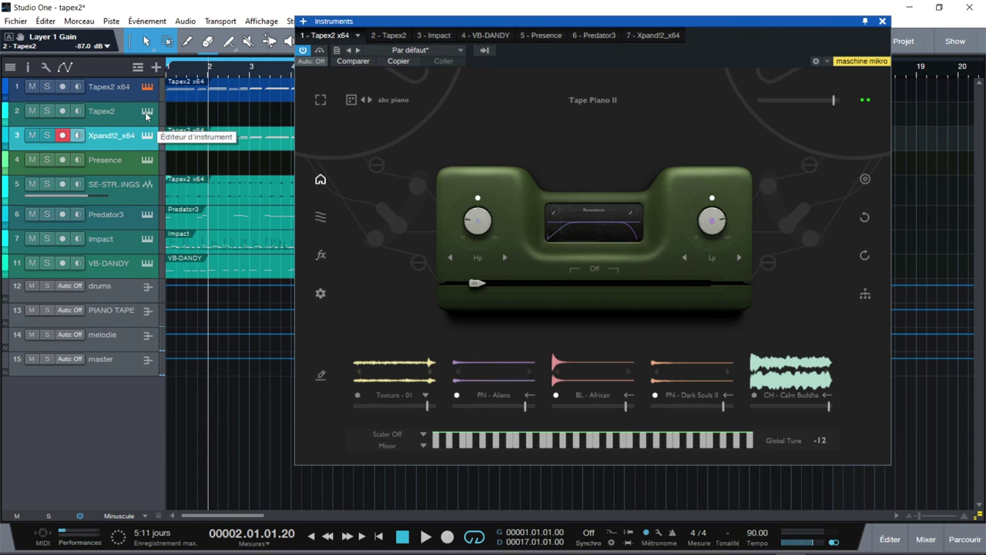
pyautogui.click(883, 22)
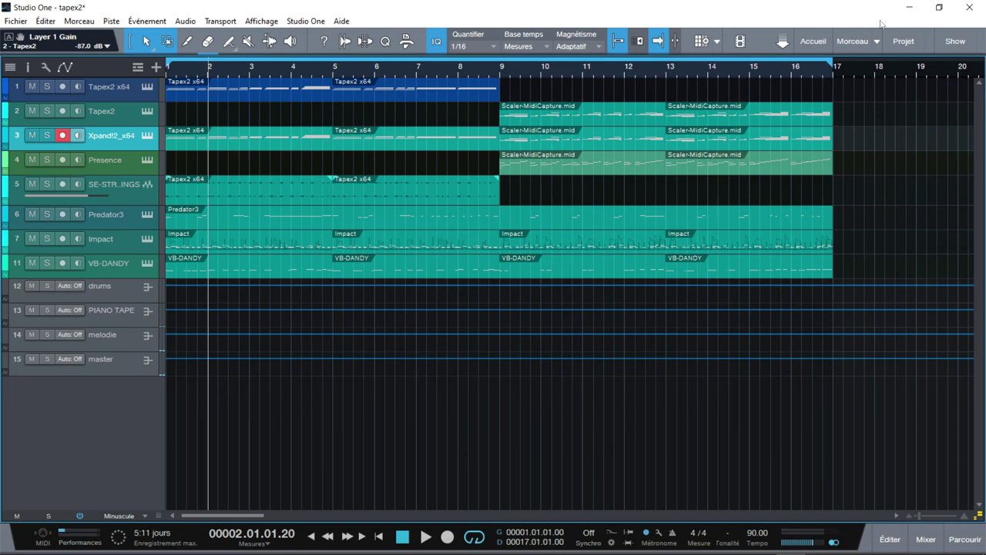